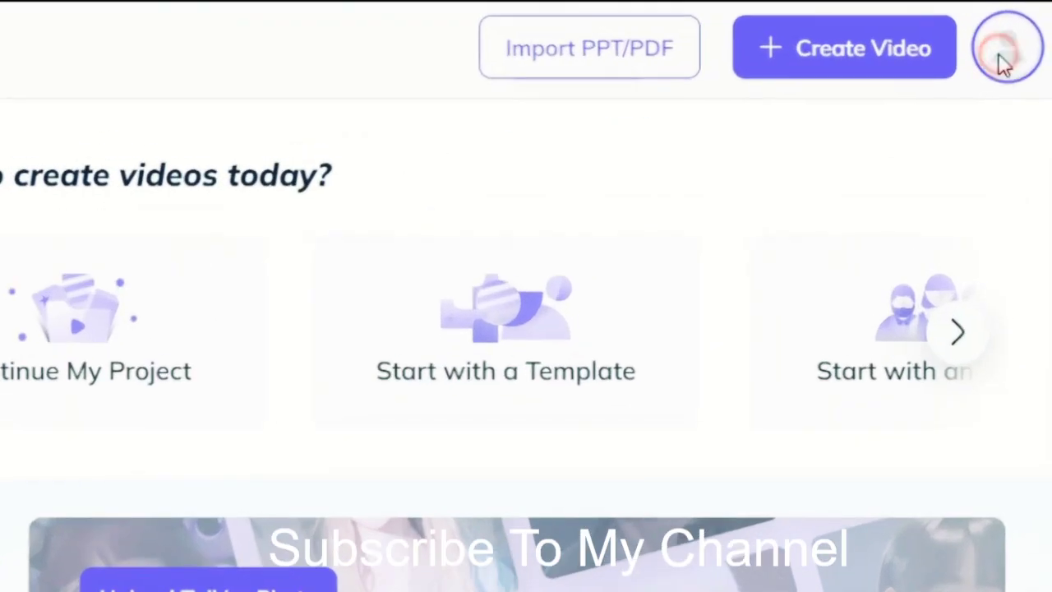
# View the extra trial credits offer, then preview and close the cartoon suited-man TalkingPhoto
pyautogui.click(1002, 64)
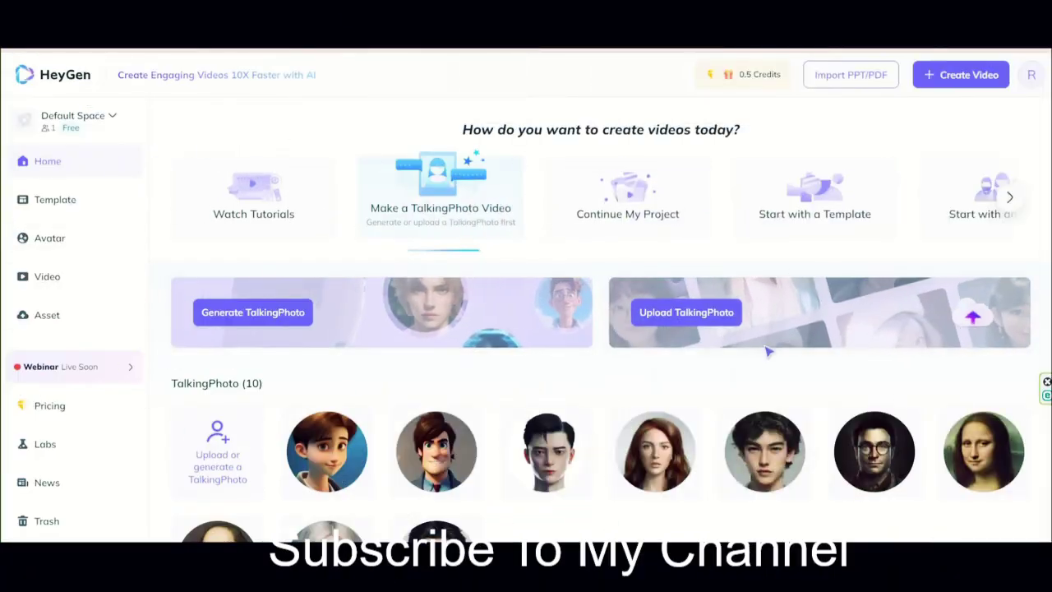
pyautogui.click(1009, 197)
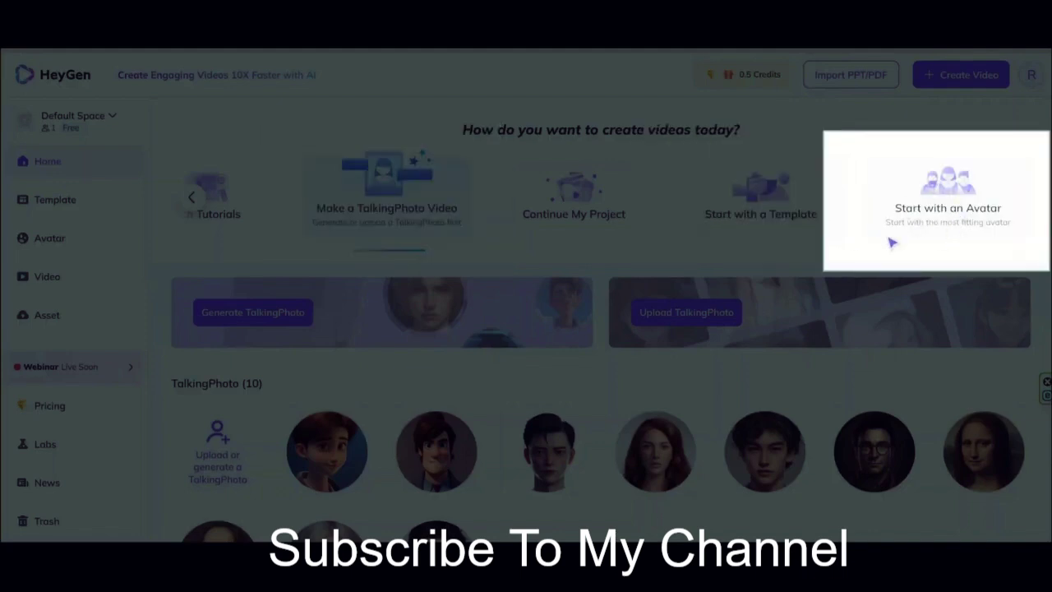
pyautogui.scroll(-1, 431, 397)
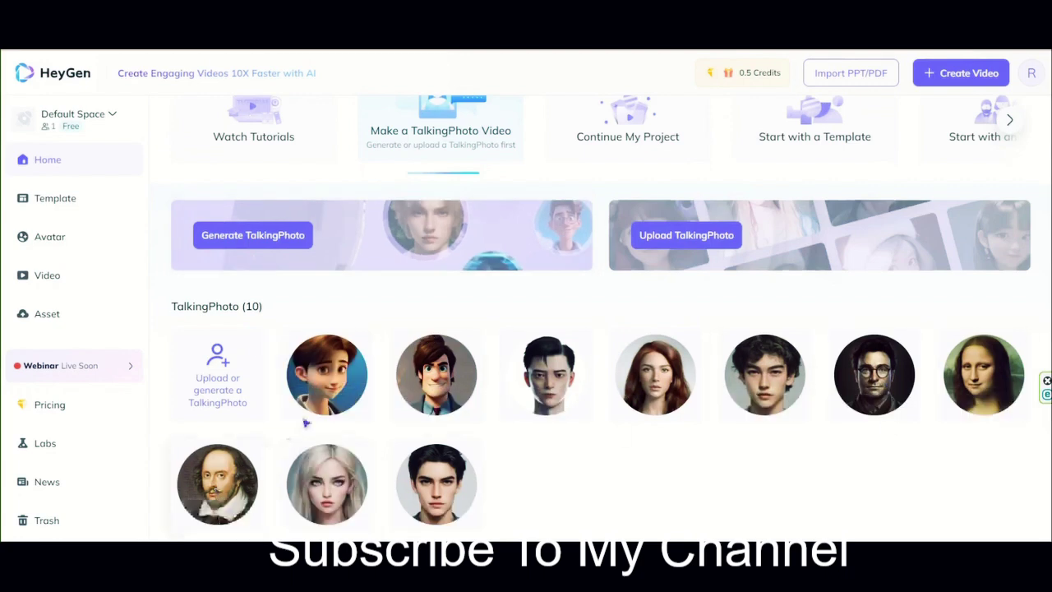
pyautogui.click(441, 382)
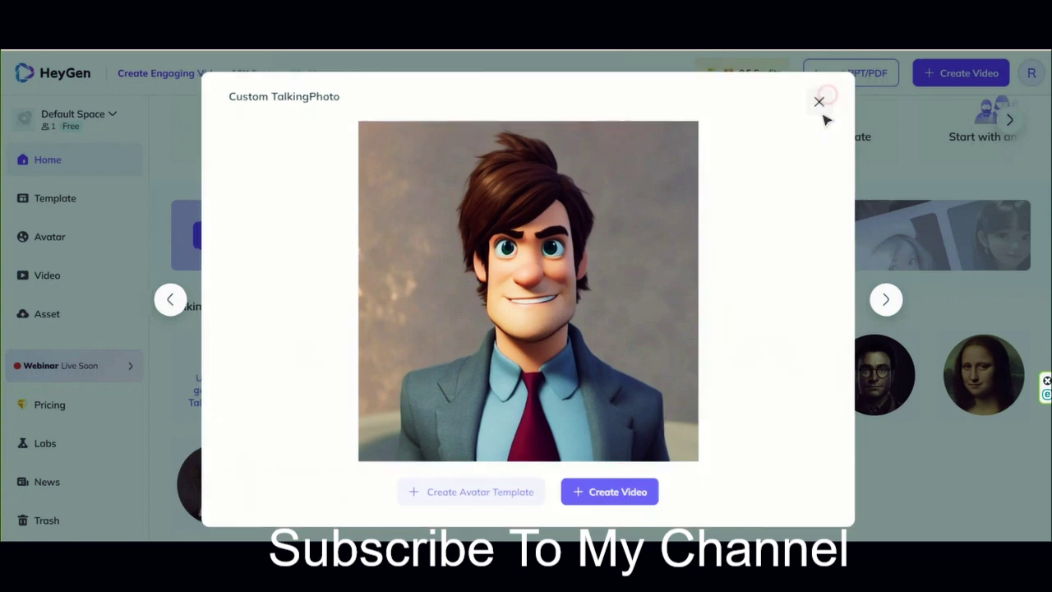
pyautogui.click(824, 99)
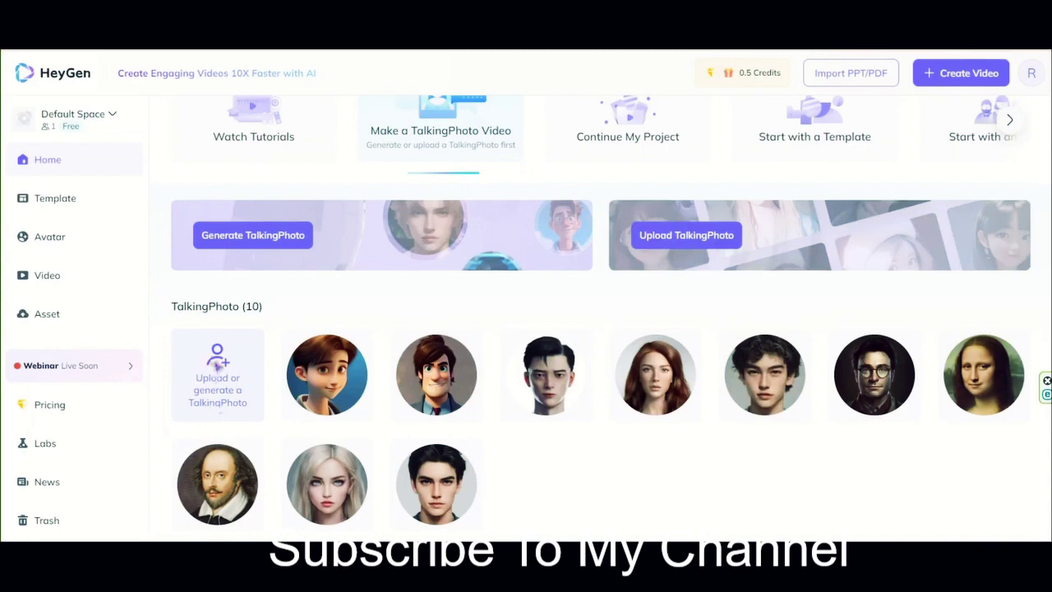
# Scroll the option cards right and choose Start with an Avatar
pyautogui.scroll(1, 329, 428)
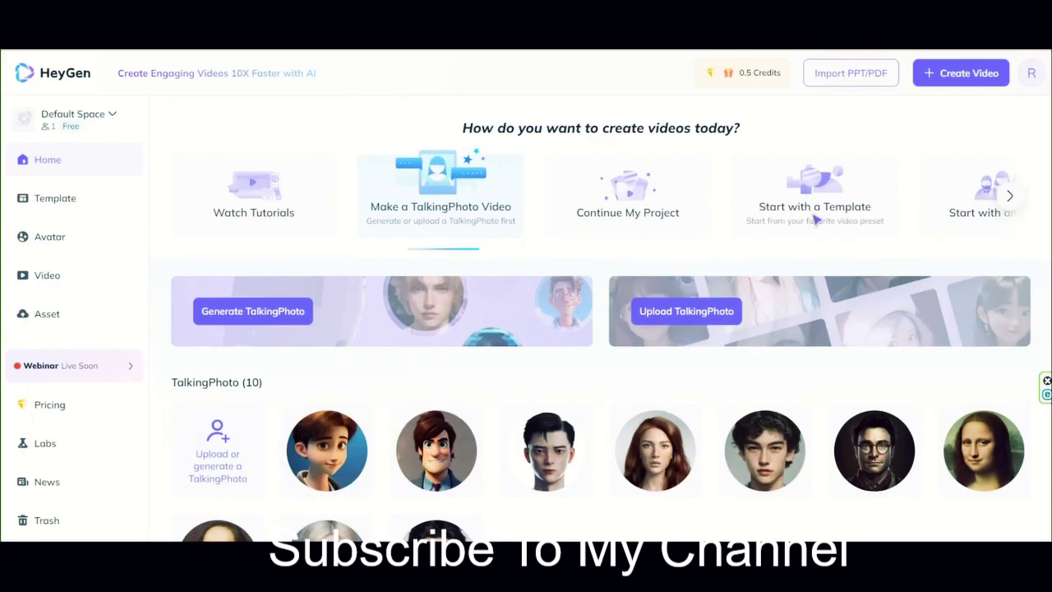
pyautogui.click(1009, 198)
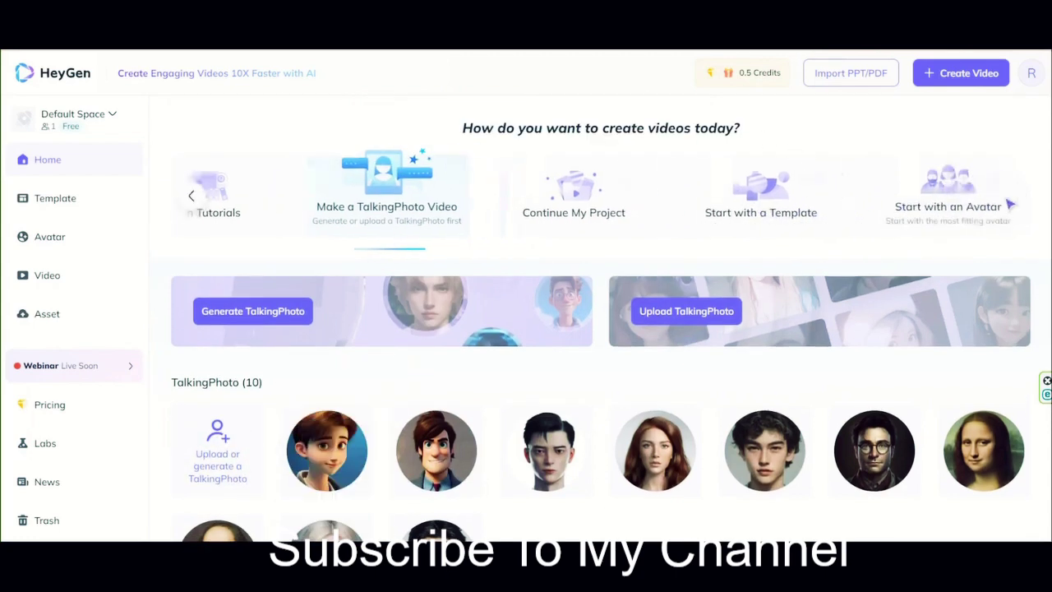
pyautogui.click(945, 215)
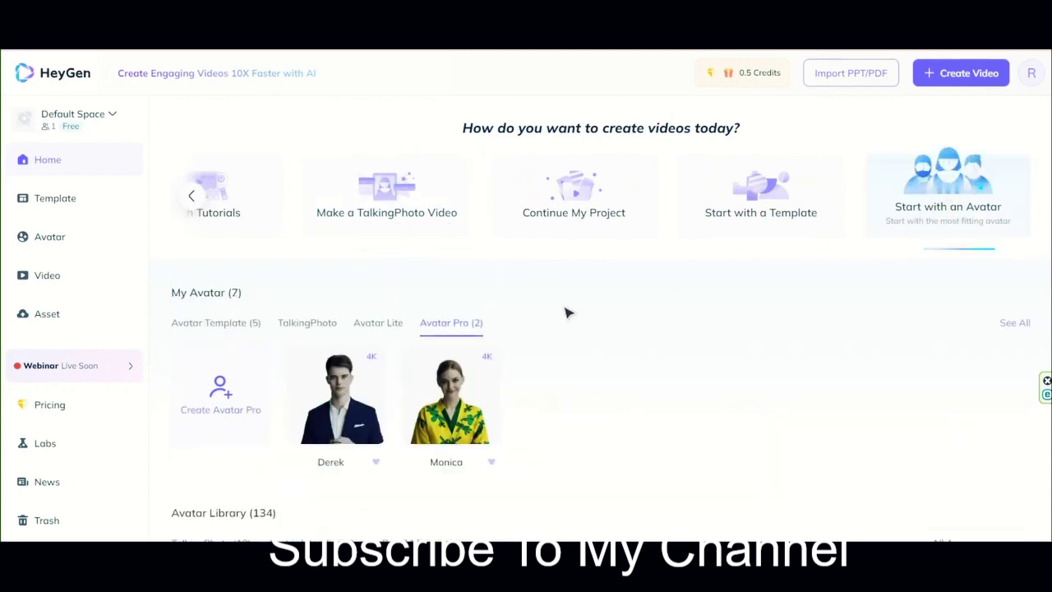
pyautogui.scroll(-2, 566, 312)
pyautogui.scroll(-6, 567, 312)
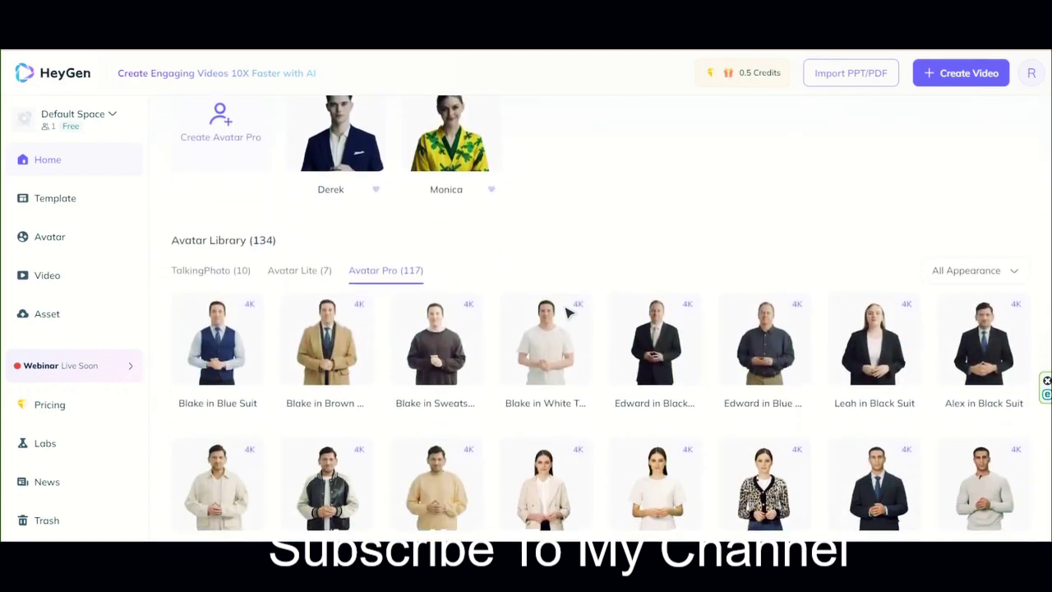
pyautogui.scroll(-7, 604, 339)
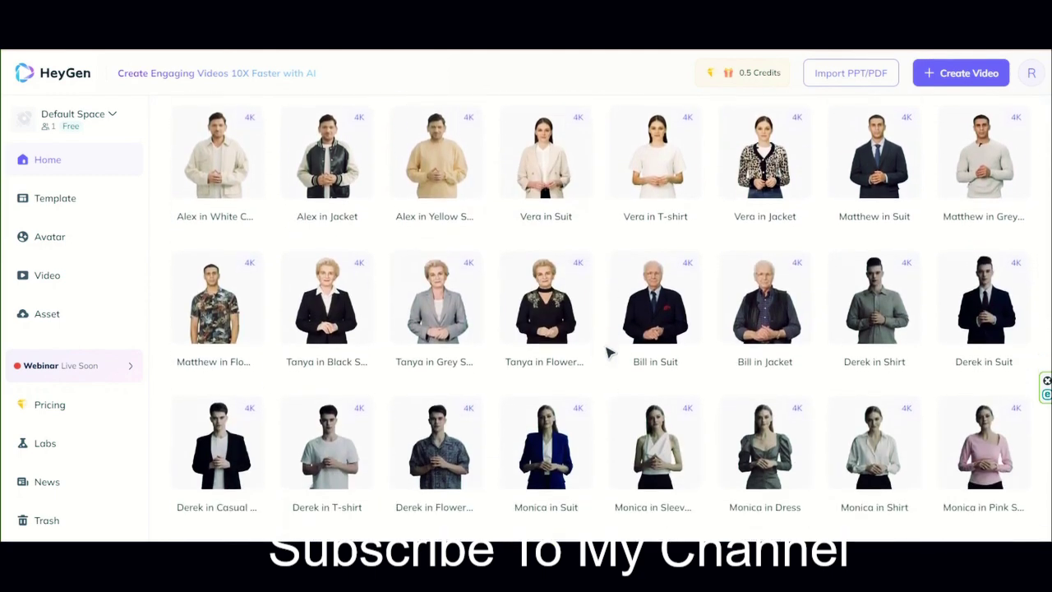
pyautogui.scroll(-4, 607, 353)
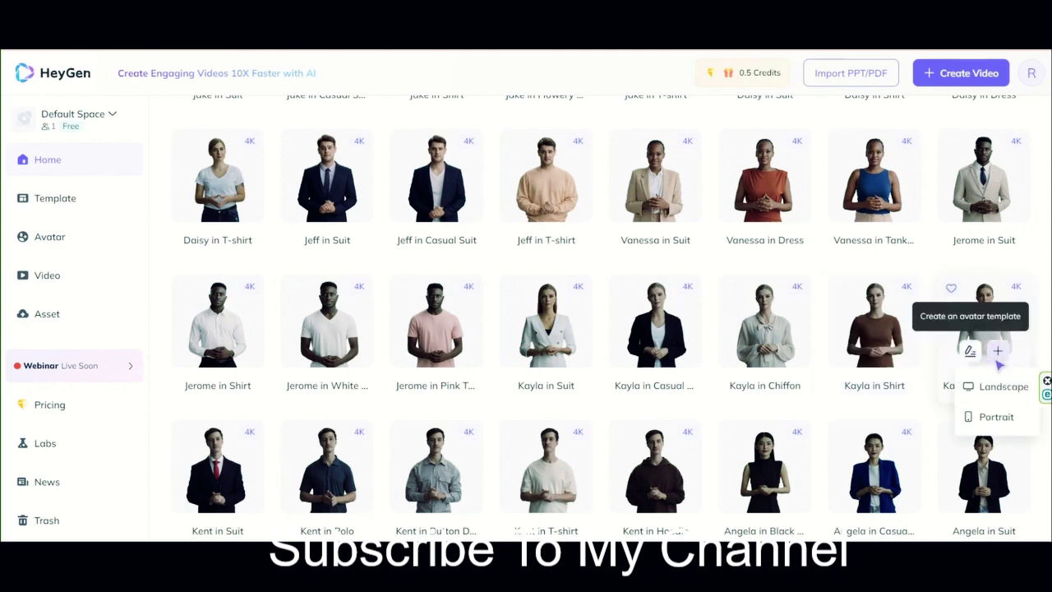
pyautogui.click(998, 351)
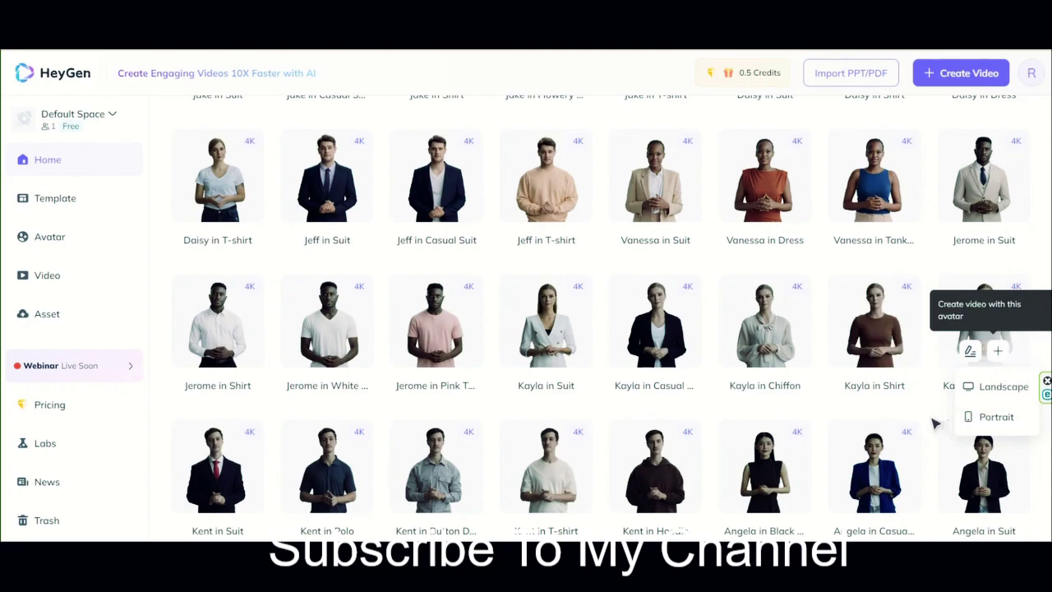
pyautogui.scroll(-3, 937, 423)
pyautogui.scroll(15, 932, 423)
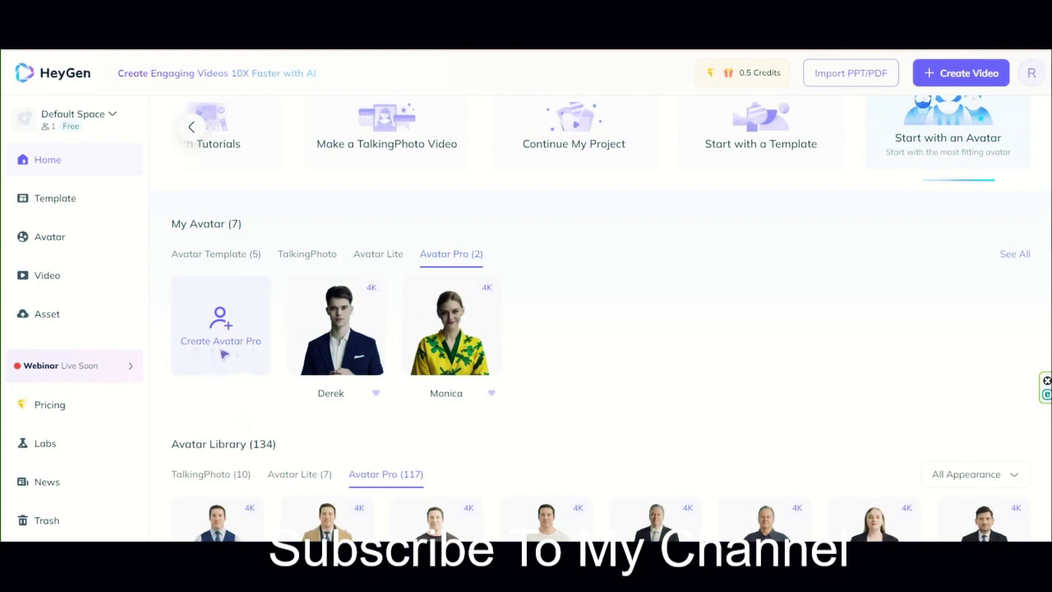
pyautogui.scroll(1, 223, 409)
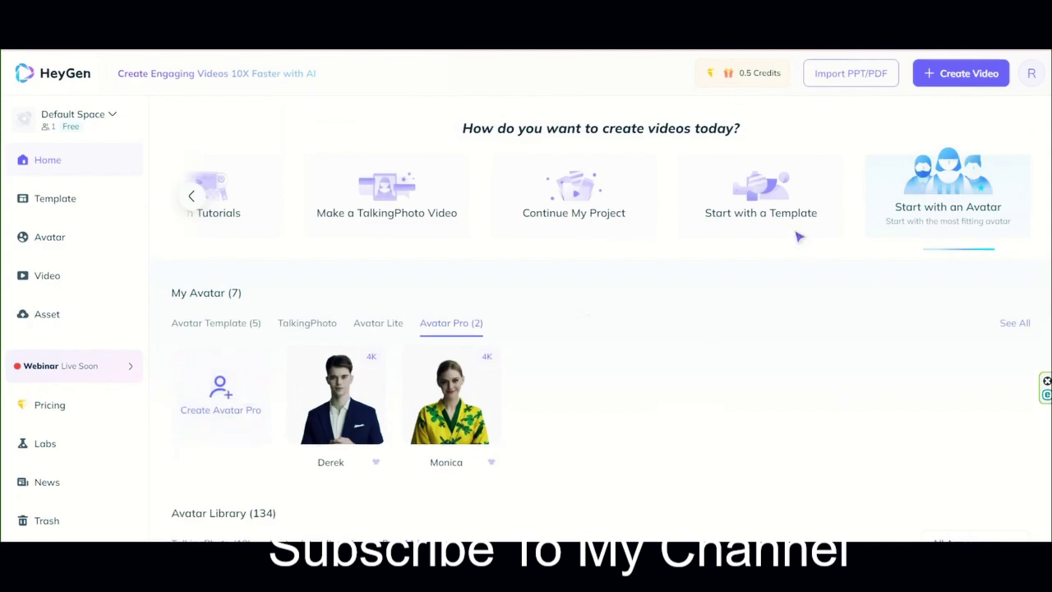
# Choose Start with a Template and page through the horizontal and vertical template carousels
pyautogui.click(744, 189)
pyautogui.scroll(-3, 744, 189)
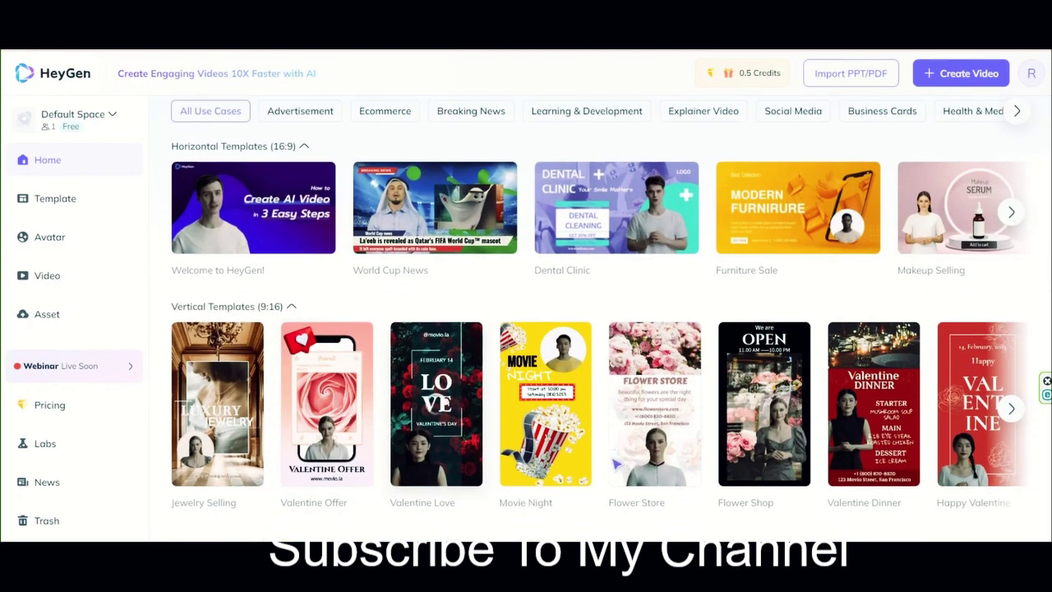
pyautogui.scroll(1, 550, 463)
pyautogui.scroll(-1, 550, 463)
pyautogui.click(1011, 212)
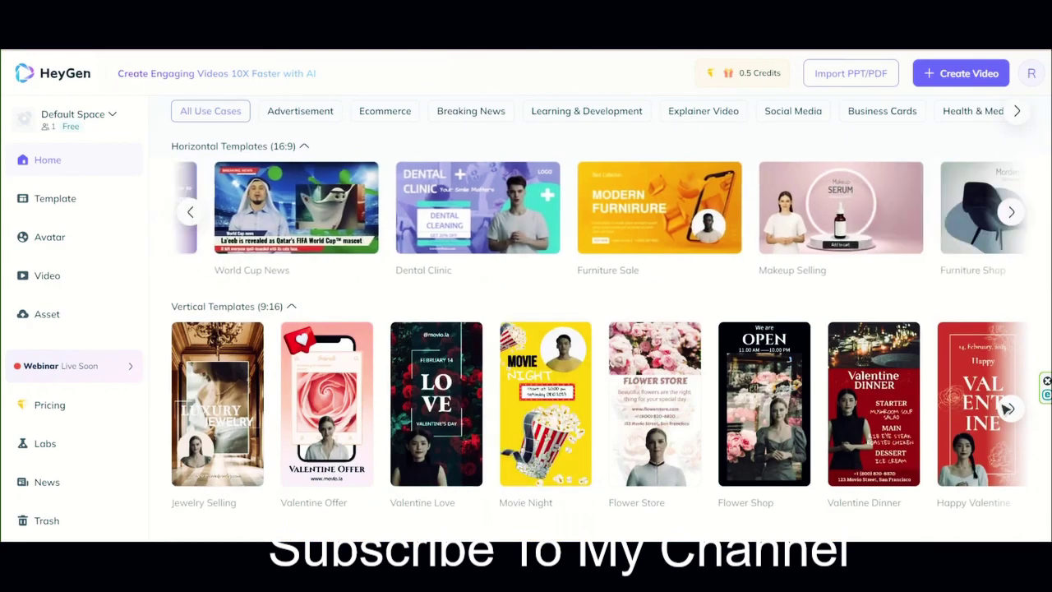
pyautogui.click(1007, 409)
pyautogui.scroll(2, 199, 245)
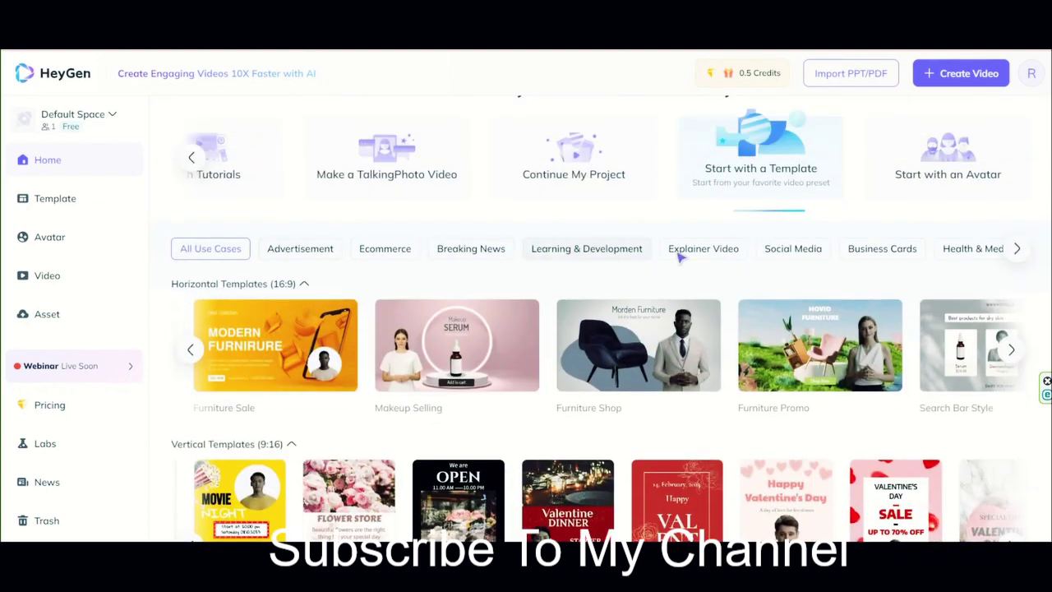
# Filter the template gallery to the Advertisement category and scroll through it
pyautogui.click(327, 251)
pyautogui.scroll(-2, 207, 183)
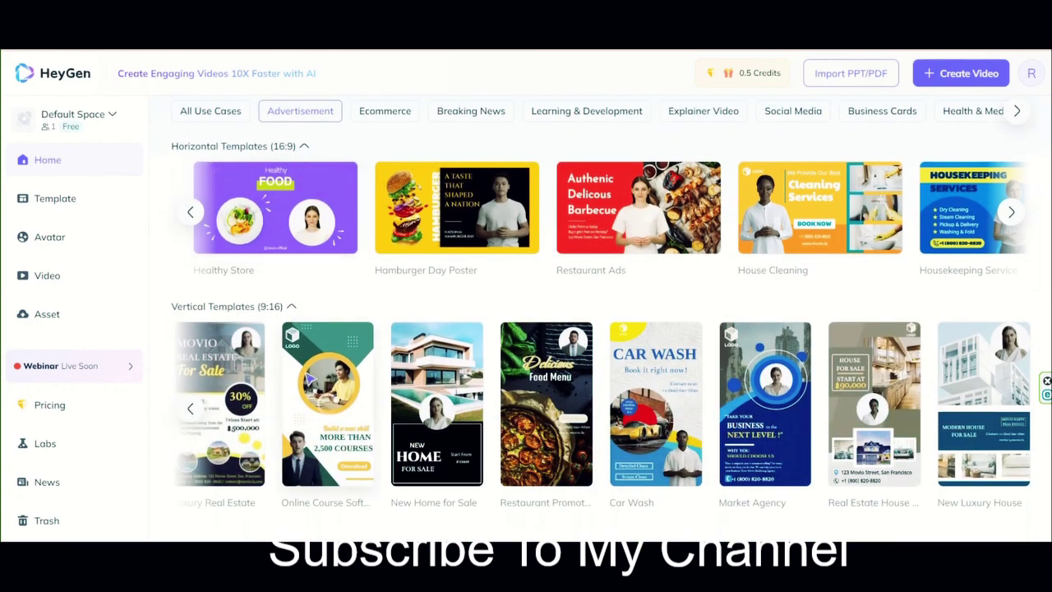
pyautogui.hscroll(-5, 782, 409)
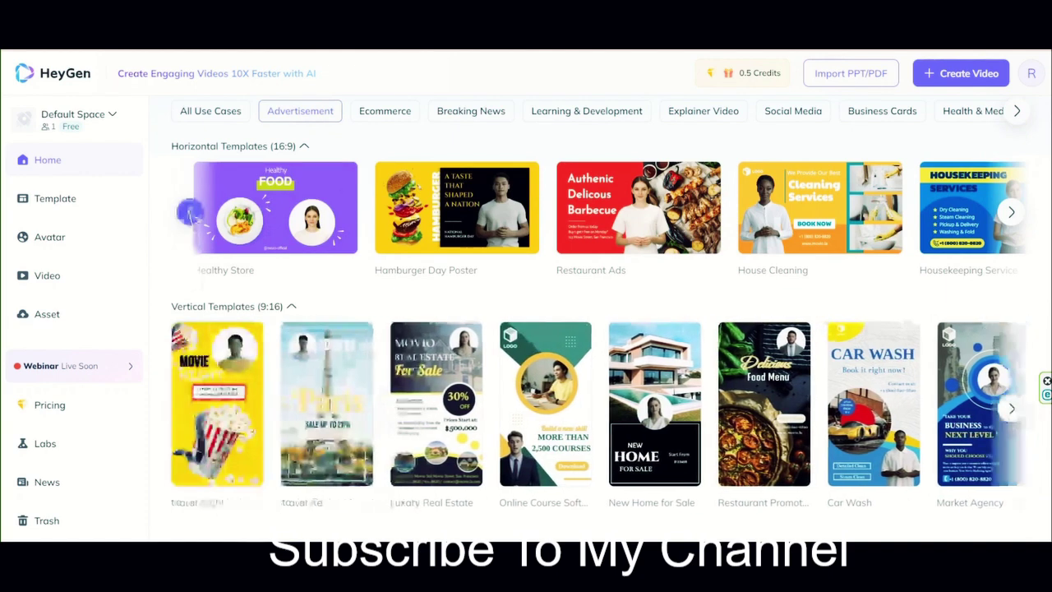
pyautogui.hscroll(-6, 345, 239)
pyautogui.scroll(2, 333, 261)
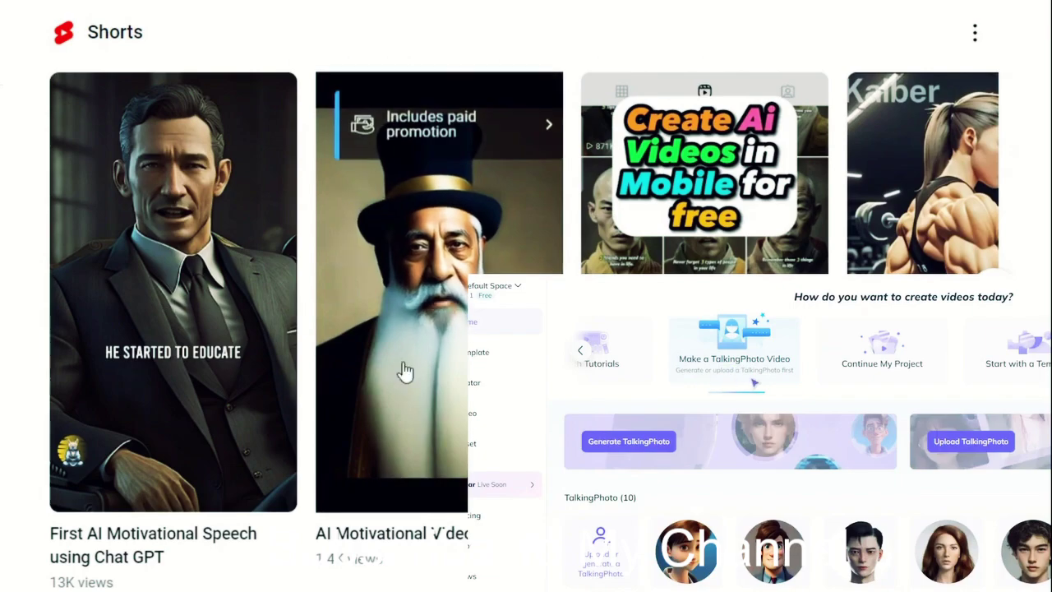
# Advance the YouTube Shorts shelf nine times to browse more AI motivational shorts
pyautogui.click(993, 292)
pyautogui.click(993, 292)
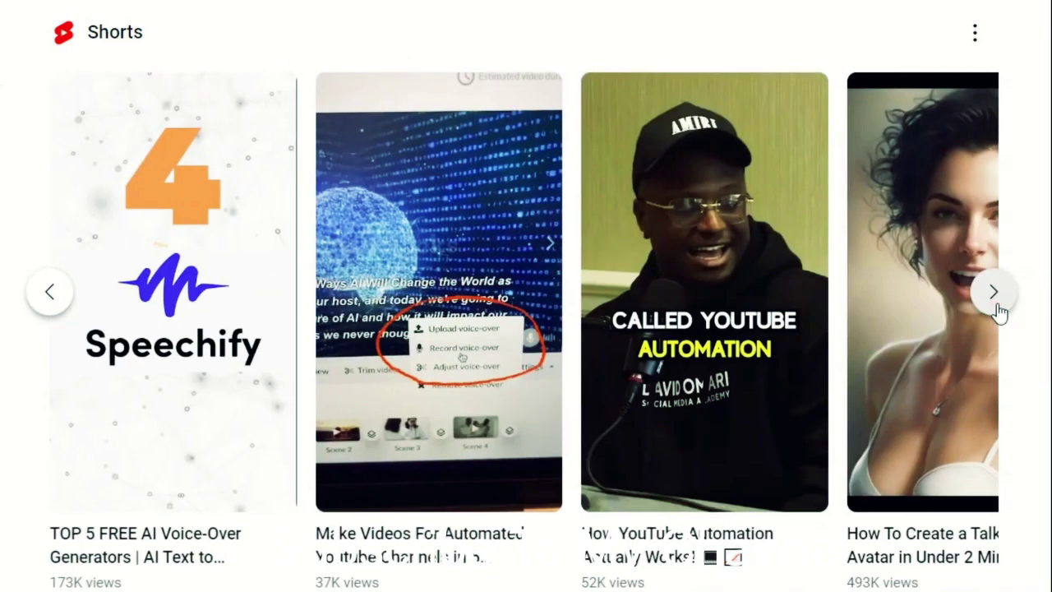
pyautogui.click(994, 291)
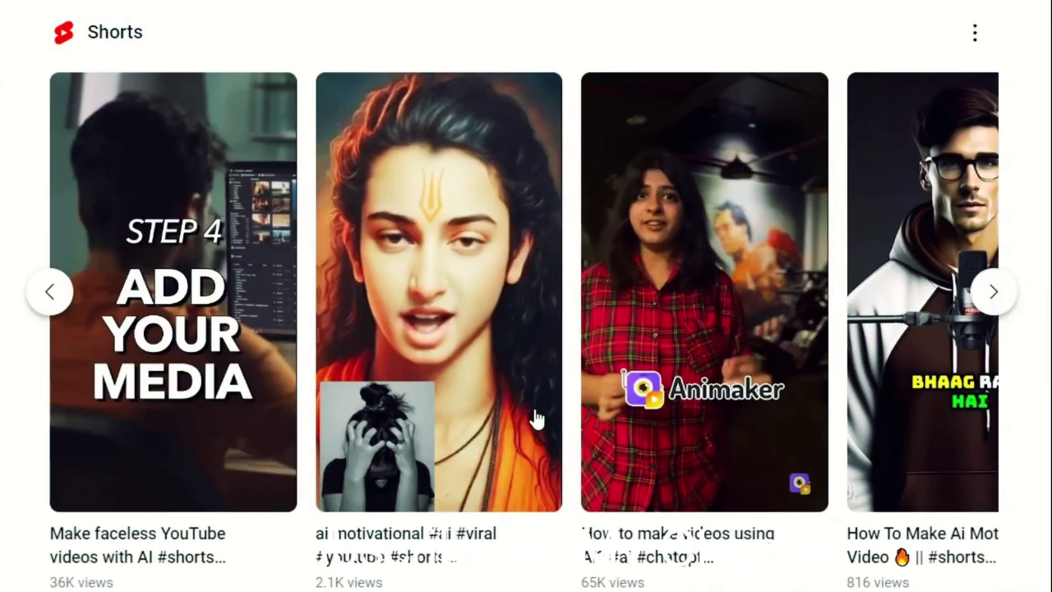
pyautogui.click(993, 291)
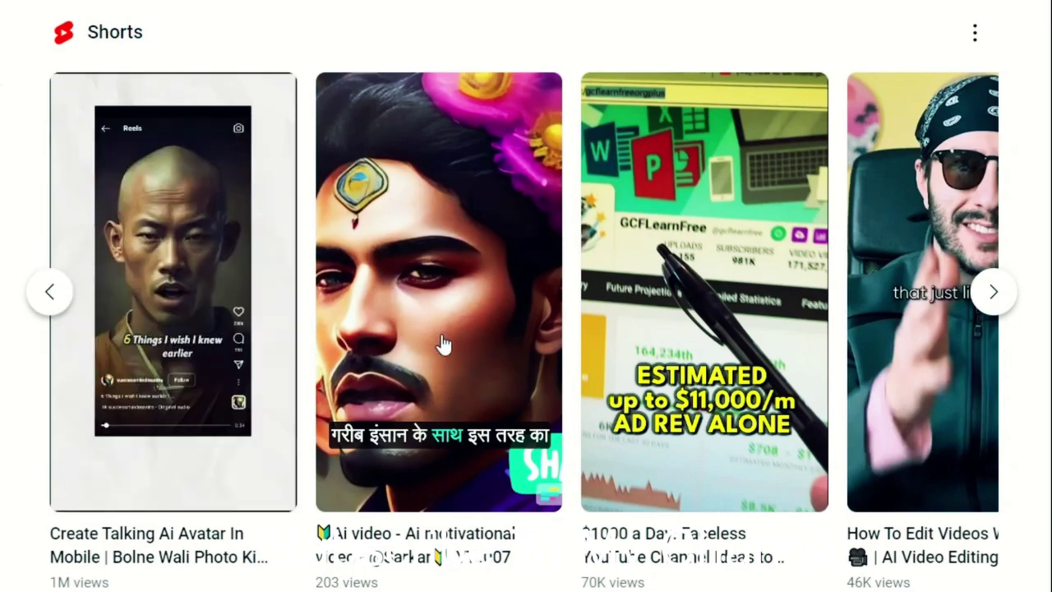
pyautogui.click(994, 291)
pyautogui.click(994, 294)
pyautogui.click(994, 293)
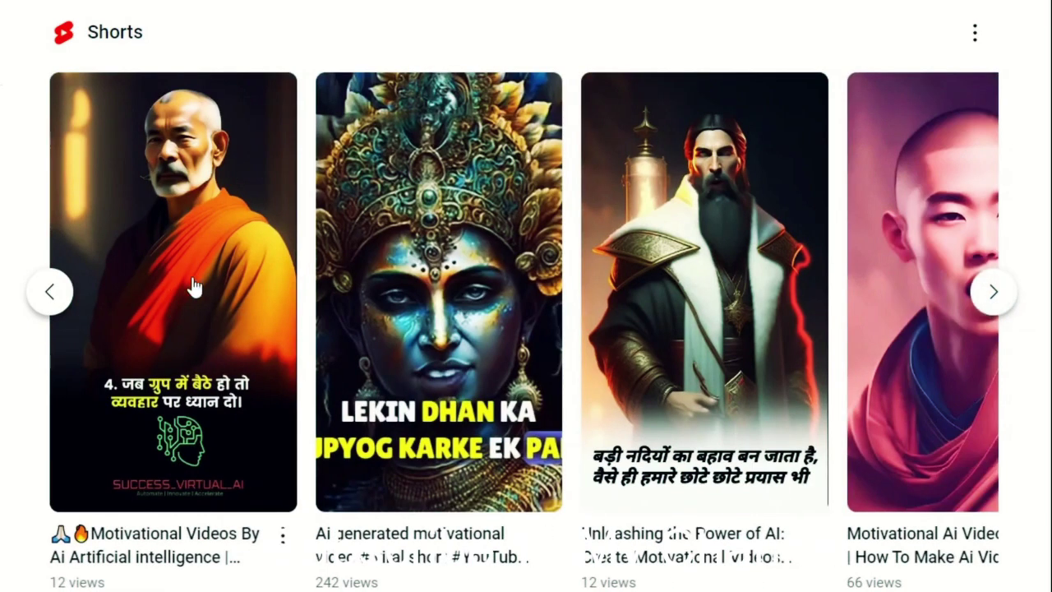
pyautogui.click(994, 292)
pyautogui.click(996, 294)
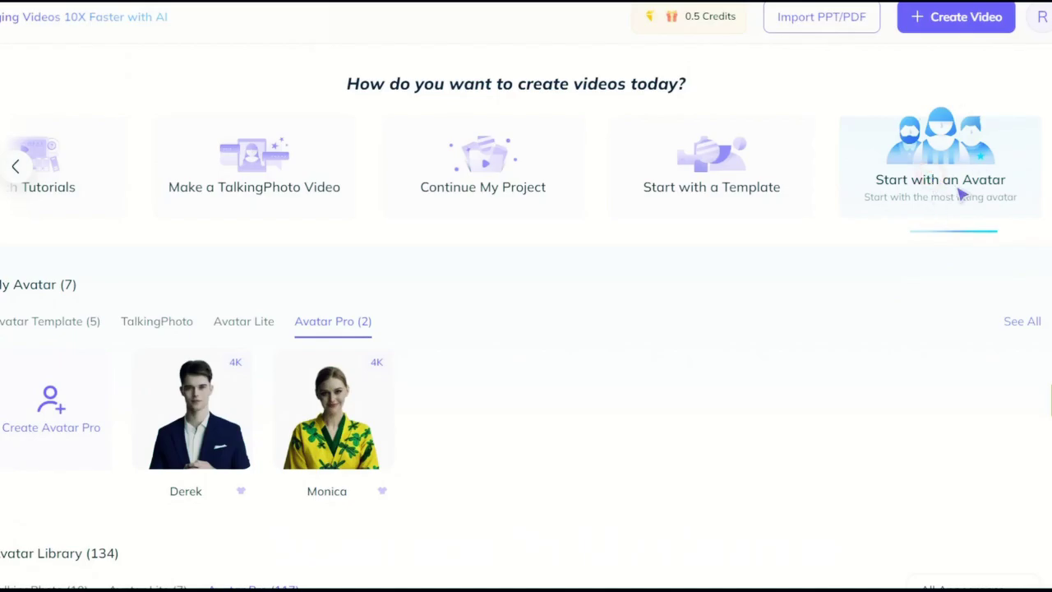
pyautogui.scroll(-8, 777, 260)
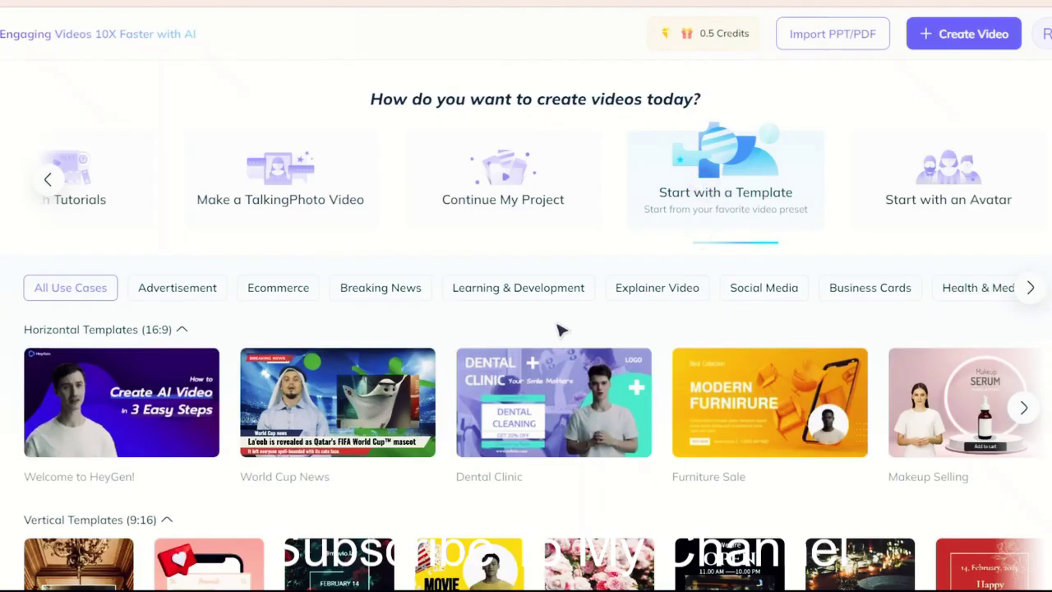
pyautogui.scroll(-3, 557, 329)
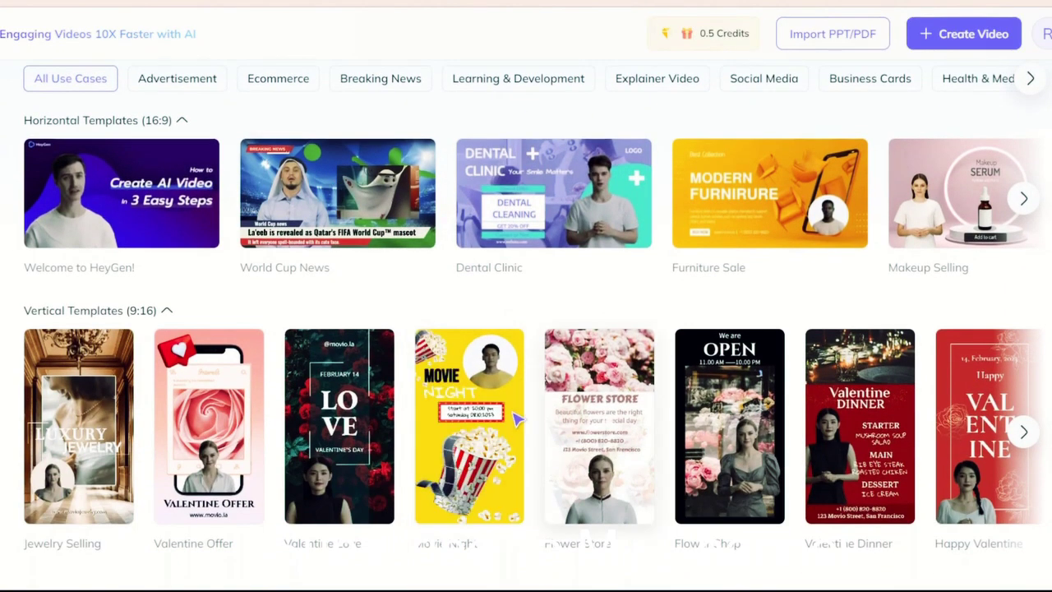
# Flip through template categories from Advertisement to festivals and page further horizontal templates
pyautogui.scroll(2, 192, 223)
pyautogui.click(186, 250)
pyautogui.click(288, 239)
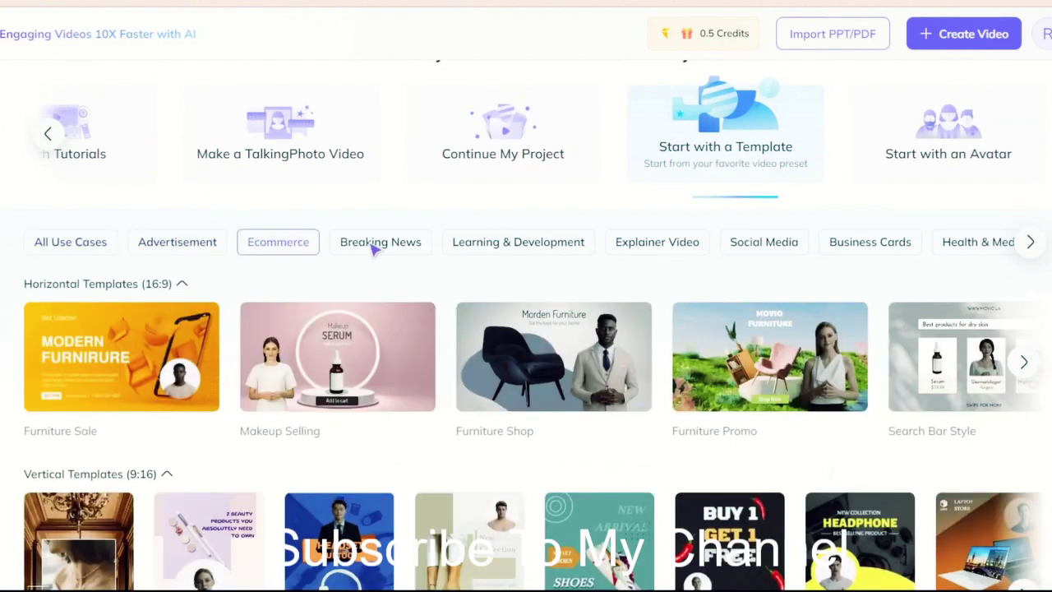
pyautogui.click(404, 248)
pyautogui.click(508, 248)
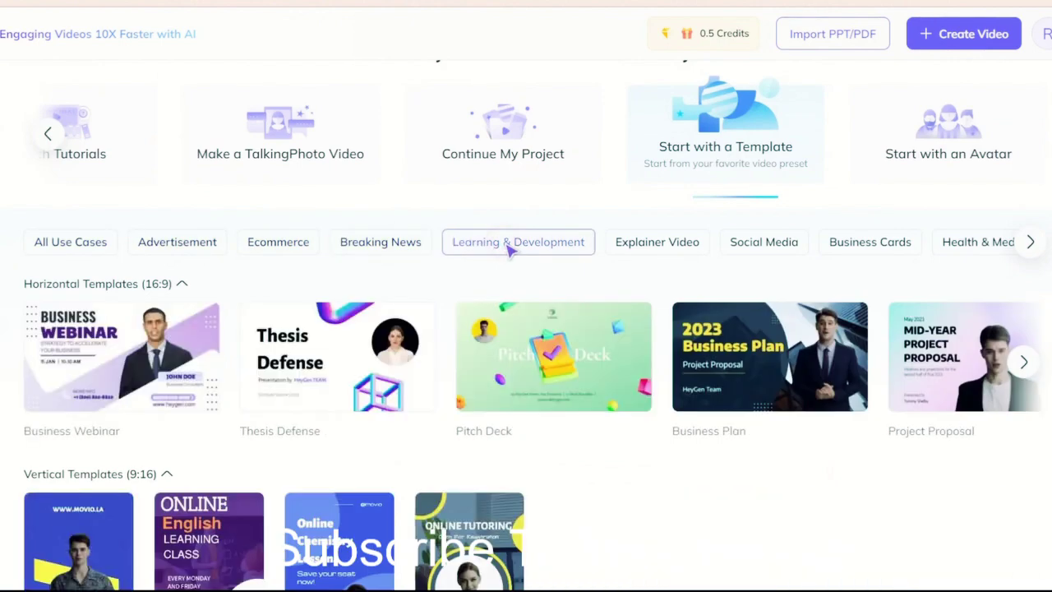
pyautogui.click(681, 252)
pyautogui.click(681, 252)
pyautogui.click(773, 248)
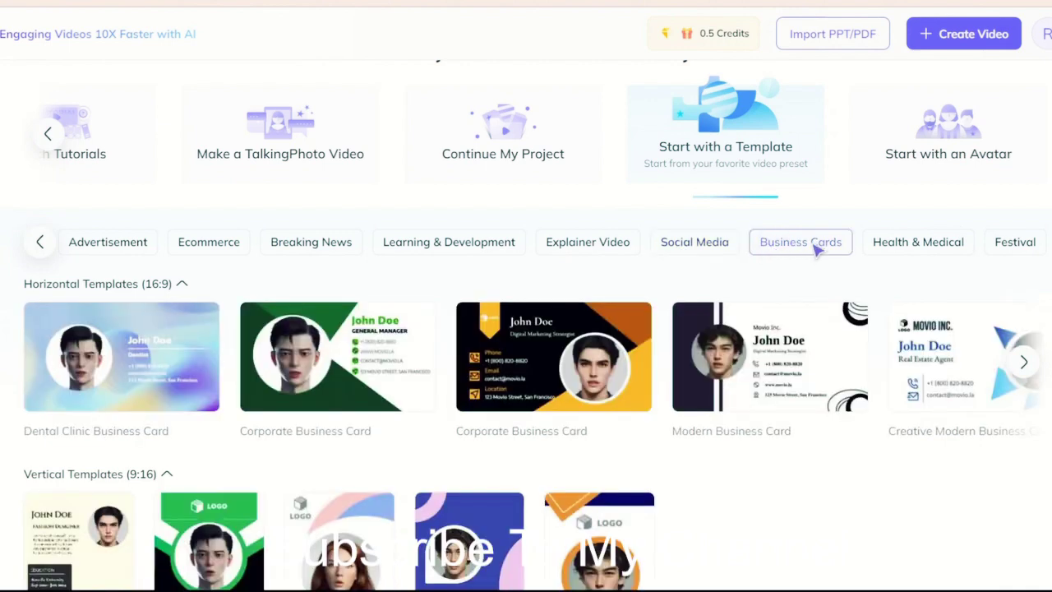
pyautogui.click(896, 243)
pyautogui.click(1015, 244)
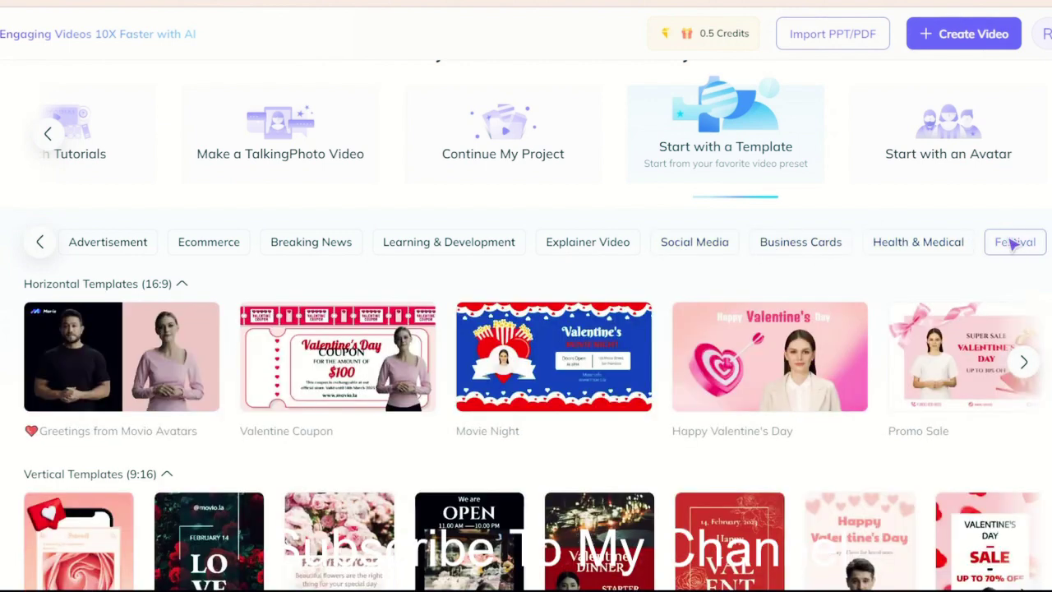
pyautogui.click(1025, 360)
pyautogui.scroll(-1, 1025, 364)
pyautogui.click(1023, 279)
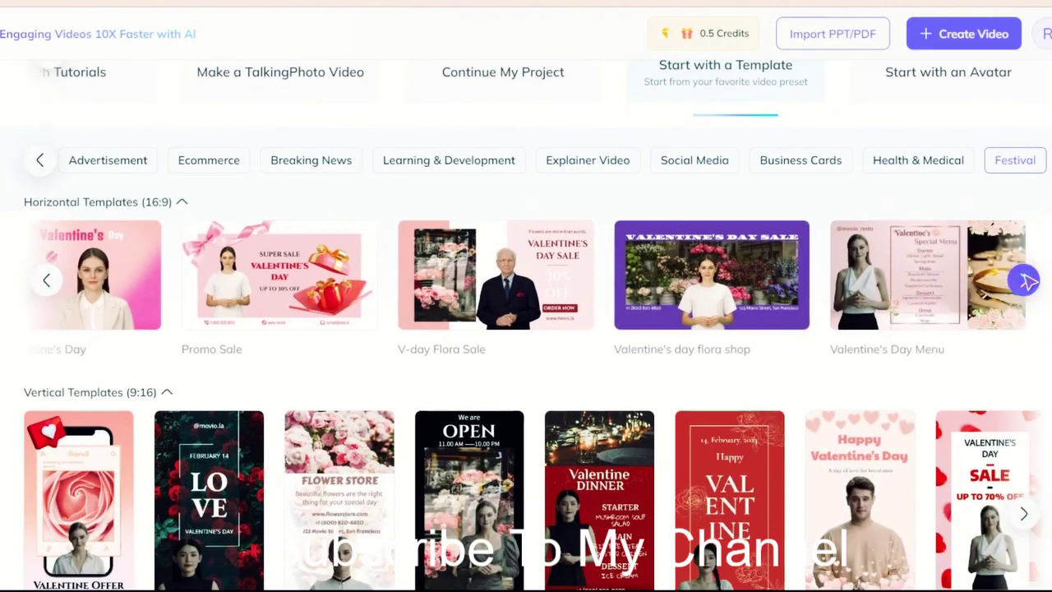
# Return to All Use Cases, page the vertical templates, and open Make a TalkingPhoto Video
pyautogui.click(140, 166)
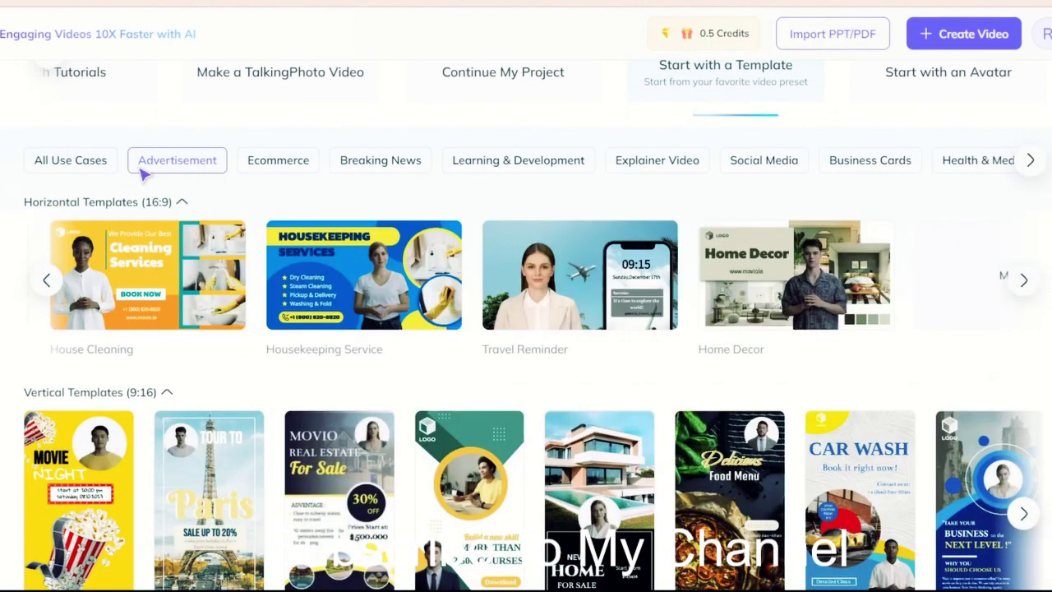
pyautogui.click(70, 160)
pyautogui.scroll(-1, 1023, 436)
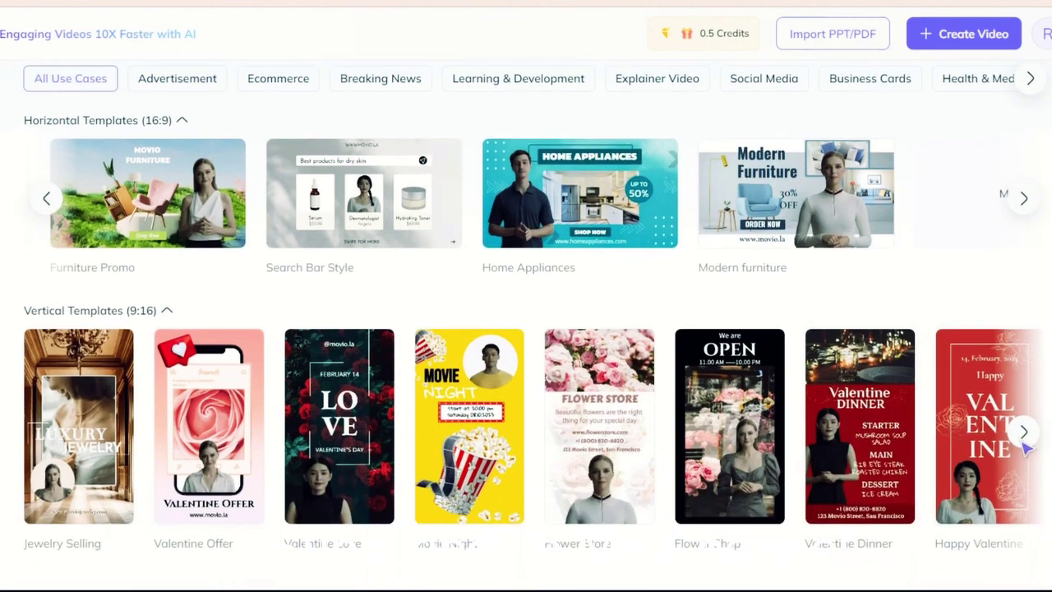
pyautogui.click(1023, 432)
pyautogui.click(1023, 431)
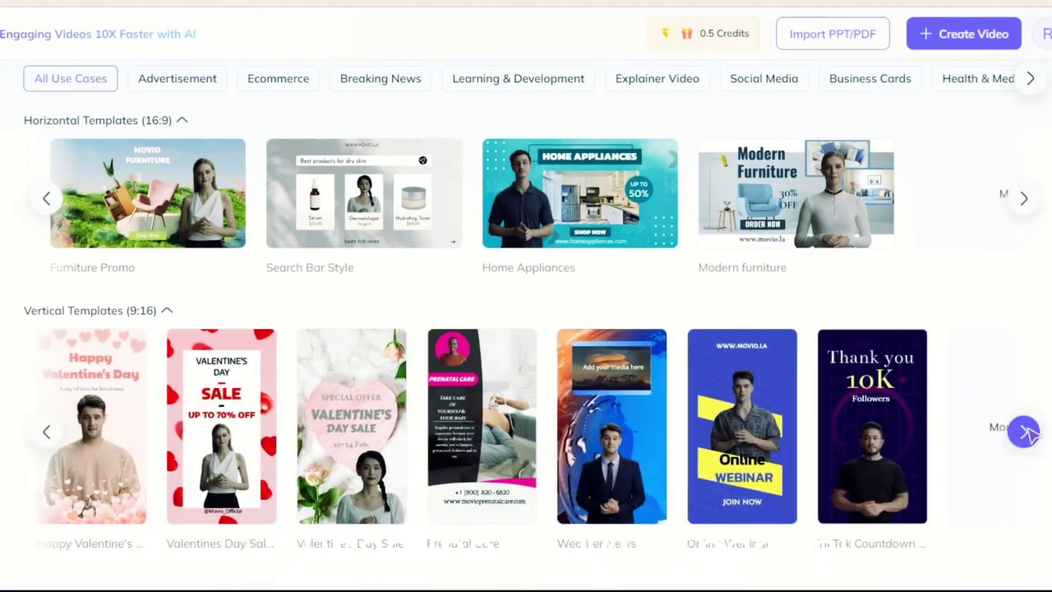
pyautogui.click(1023, 431)
pyautogui.scroll(3, 267, 232)
pyautogui.click(265, 202)
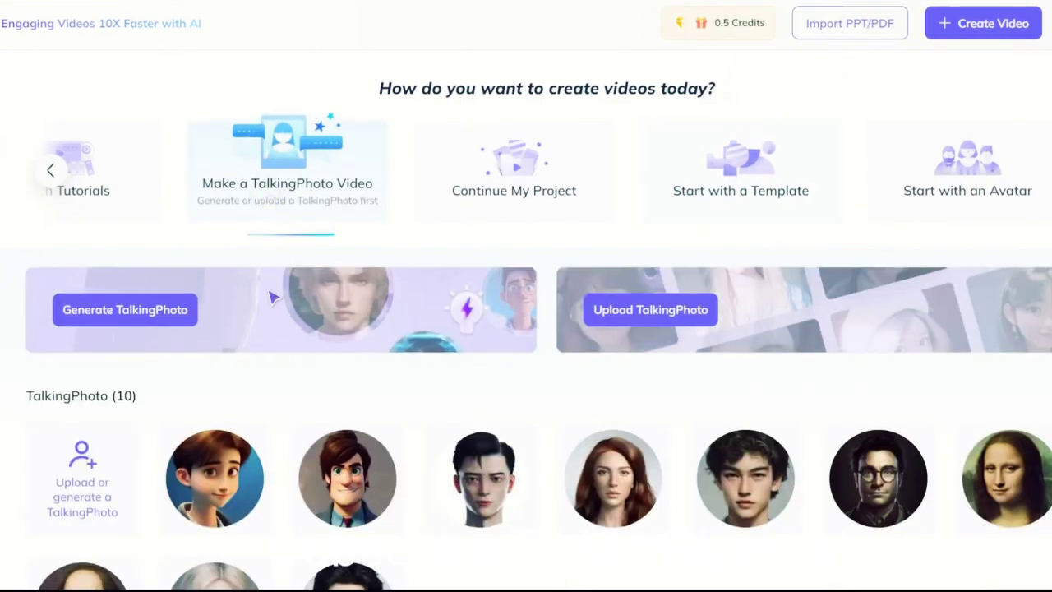
# Open the glasses-wearing man's TalkingPhoto and start a video from it
pyautogui.scroll(-1, 272, 304)
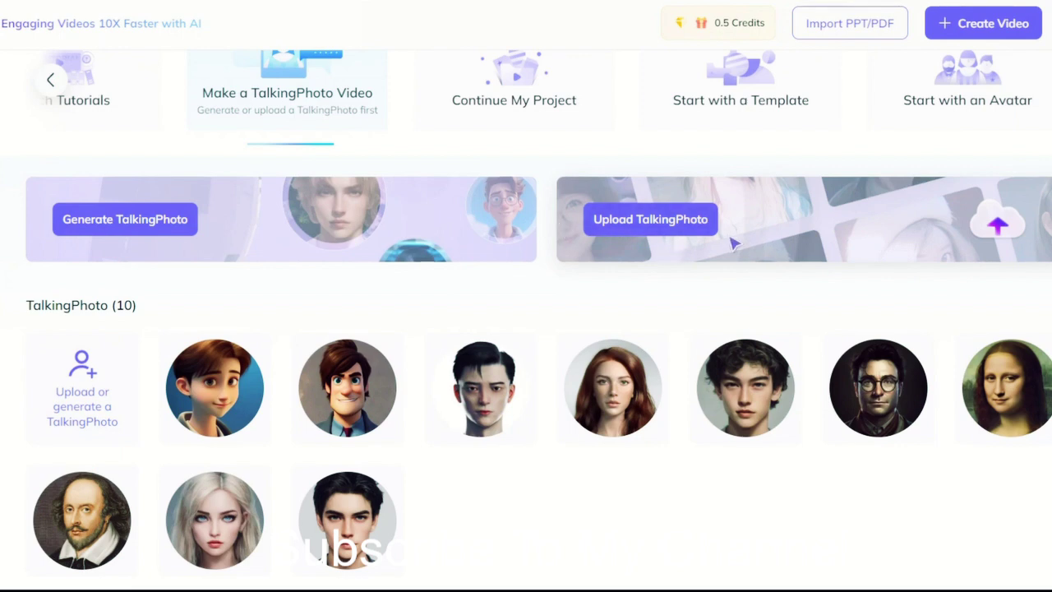
pyautogui.moveTo(883, 419)
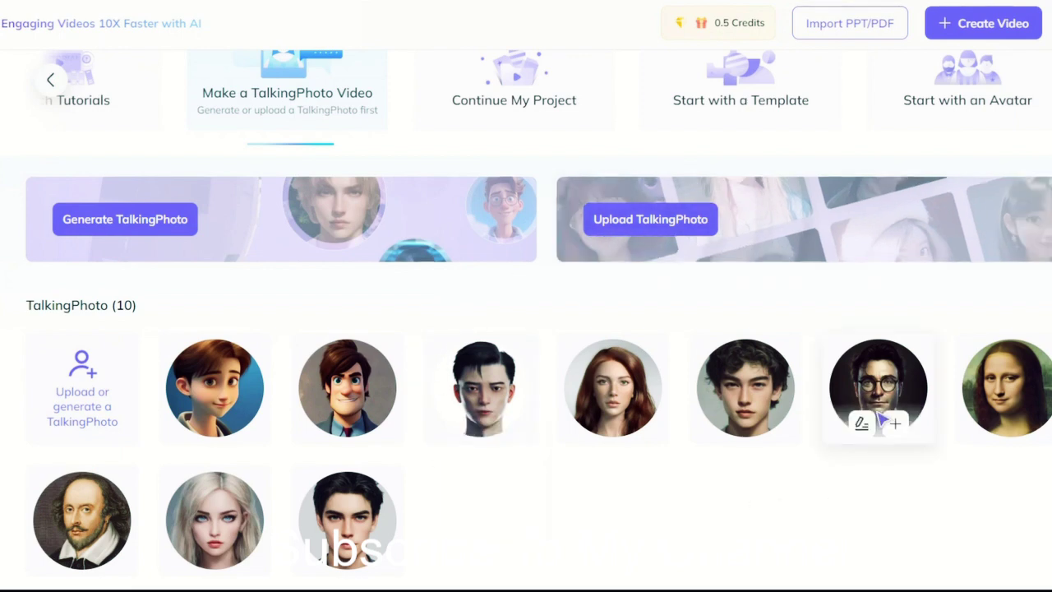
pyautogui.click(867, 379)
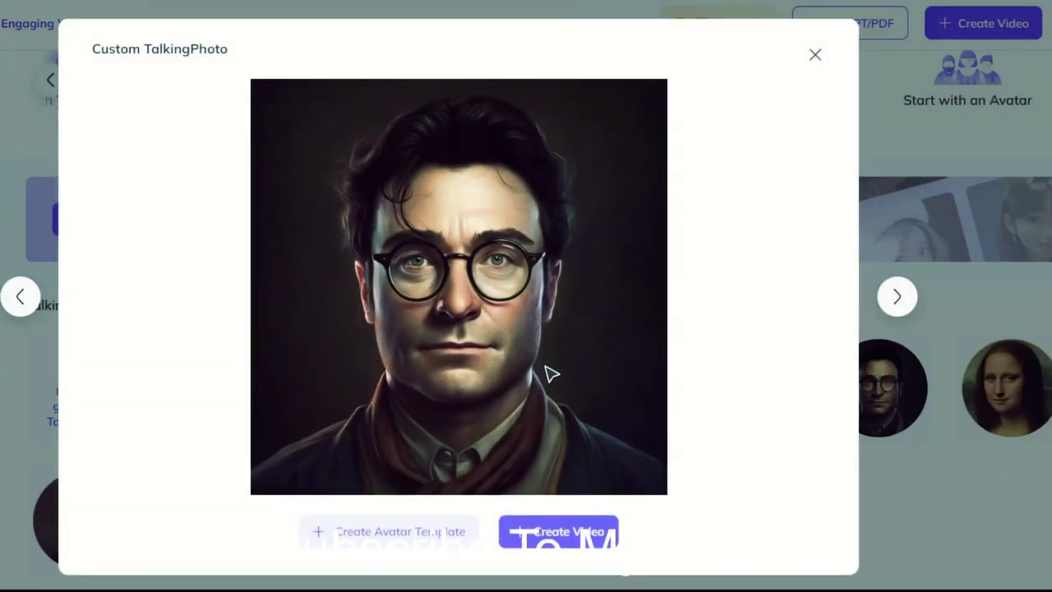
pyautogui.click(549, 542)
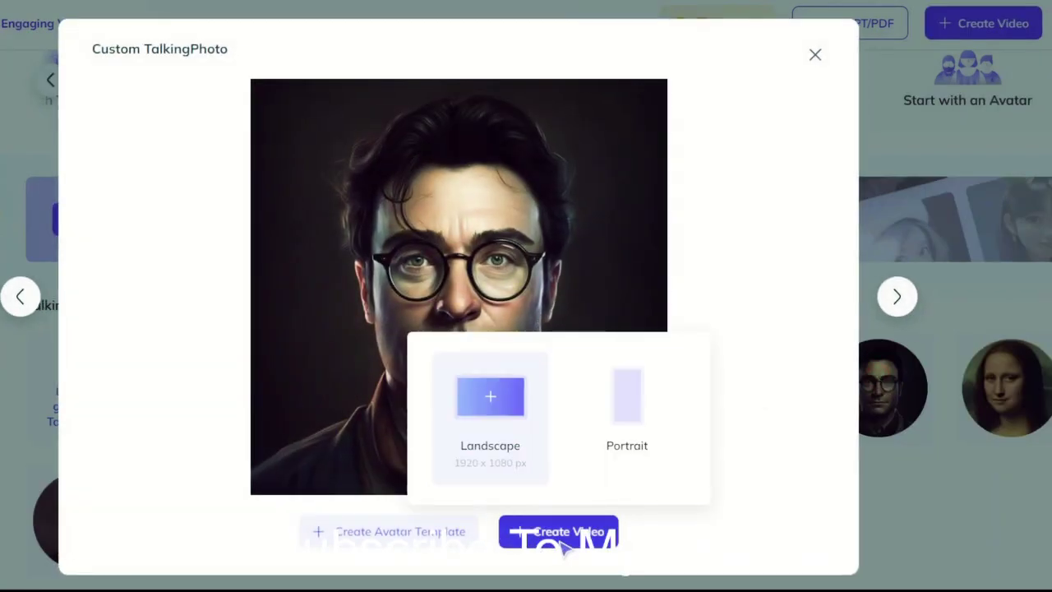
# Create the video in Portrait, select the welcome script line, and open the GPT4 Script Writer
pyautogui.click(628, 403)
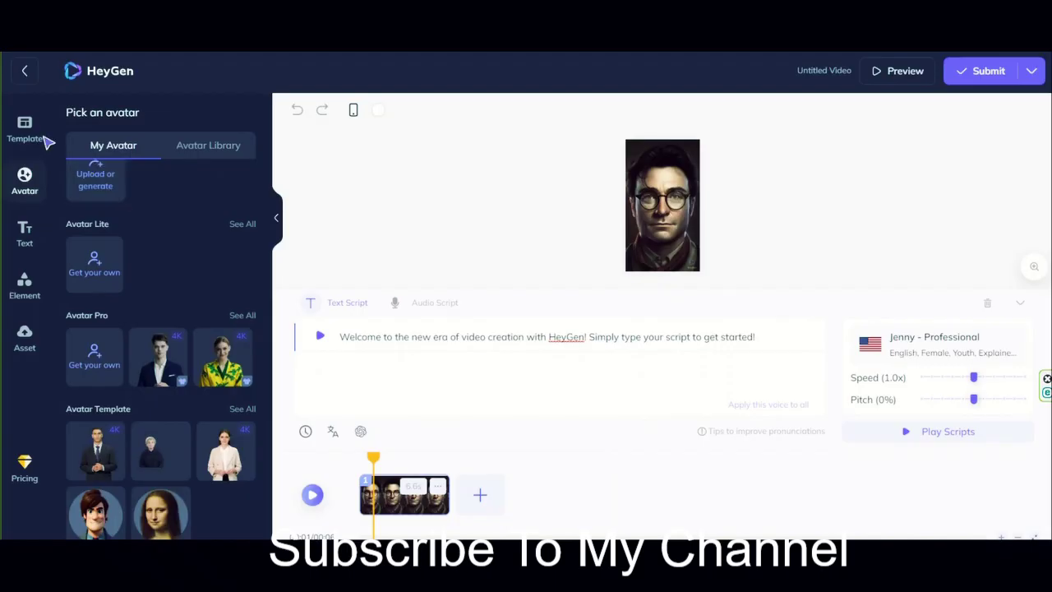
pyautogui.click(212, 148)
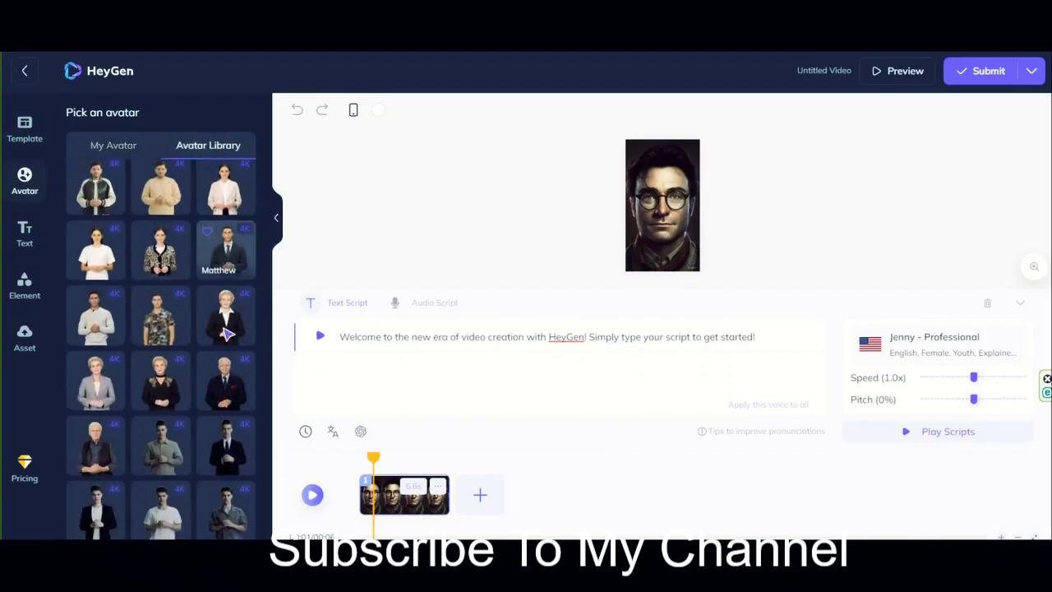
pyautogui.click(131, 145)
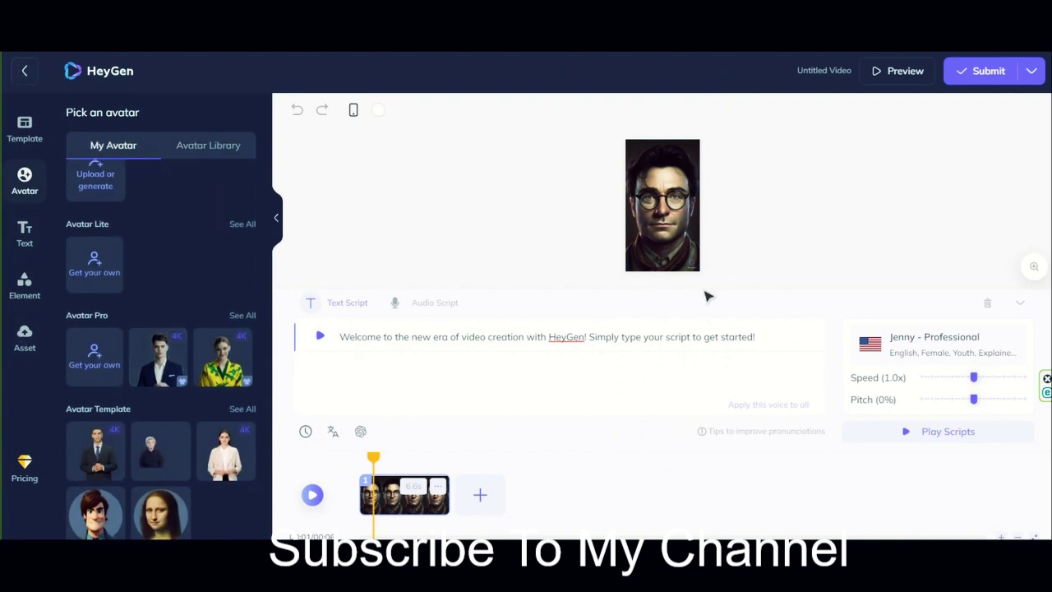
pyautogui.tripleClick(420, 339)
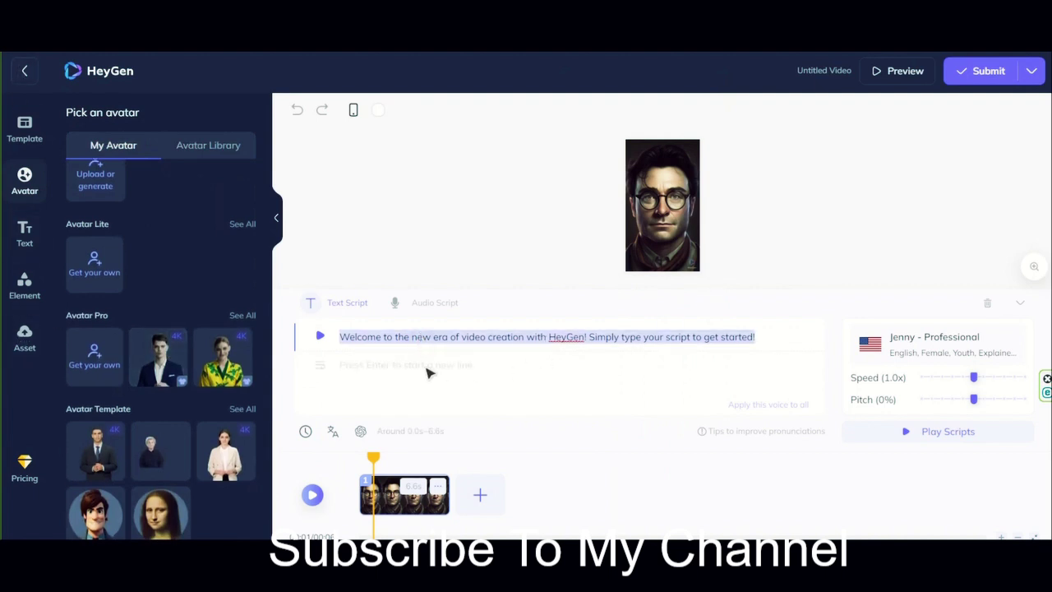
pyautogui.click(360, 430)
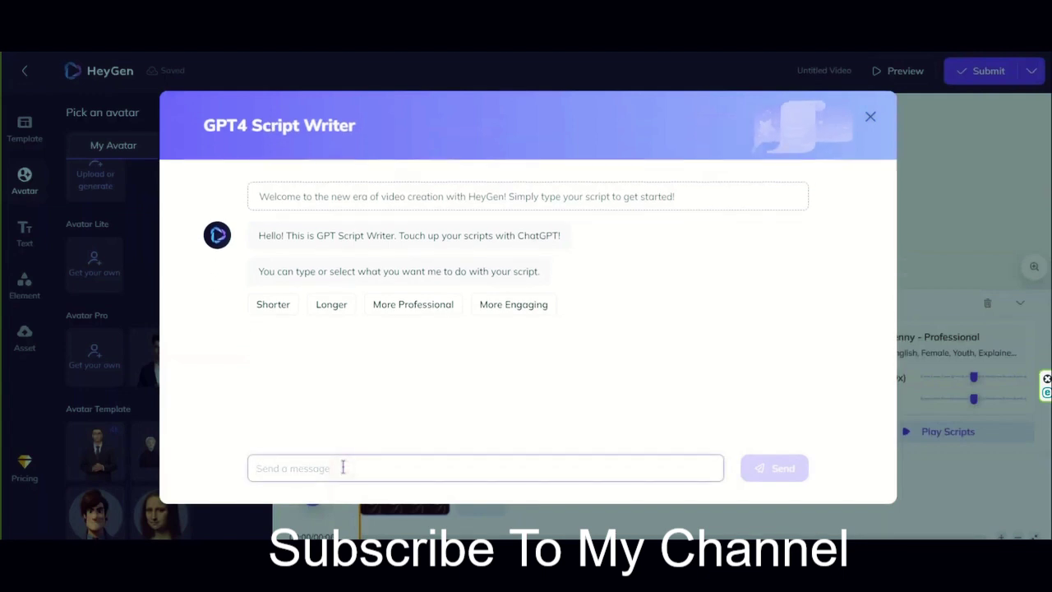
# Ask the writer to 'tell me 5 short quotes about success in life.' and apply the result
pyautogui.write('tell me 5 short quo')
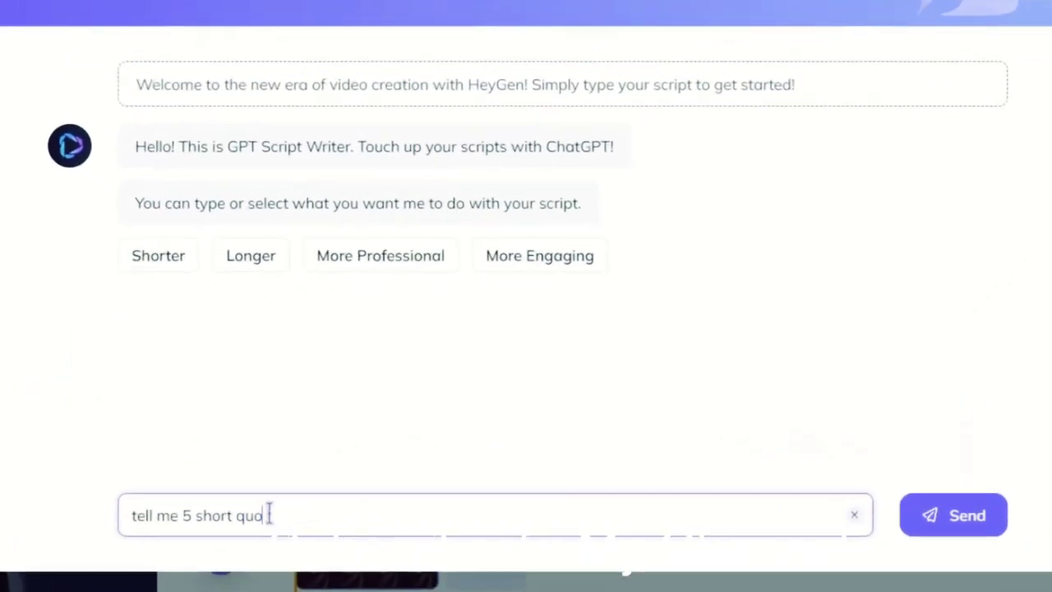
pyautogui.write('tes about success in life')
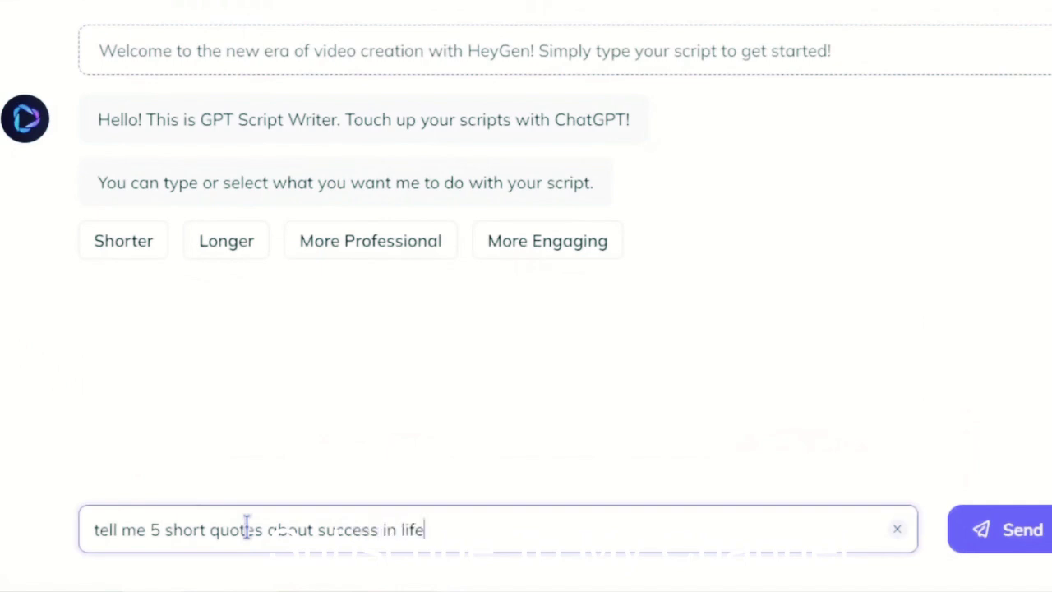
pyautogui.write('.')
pyautogui.click(997, 530)
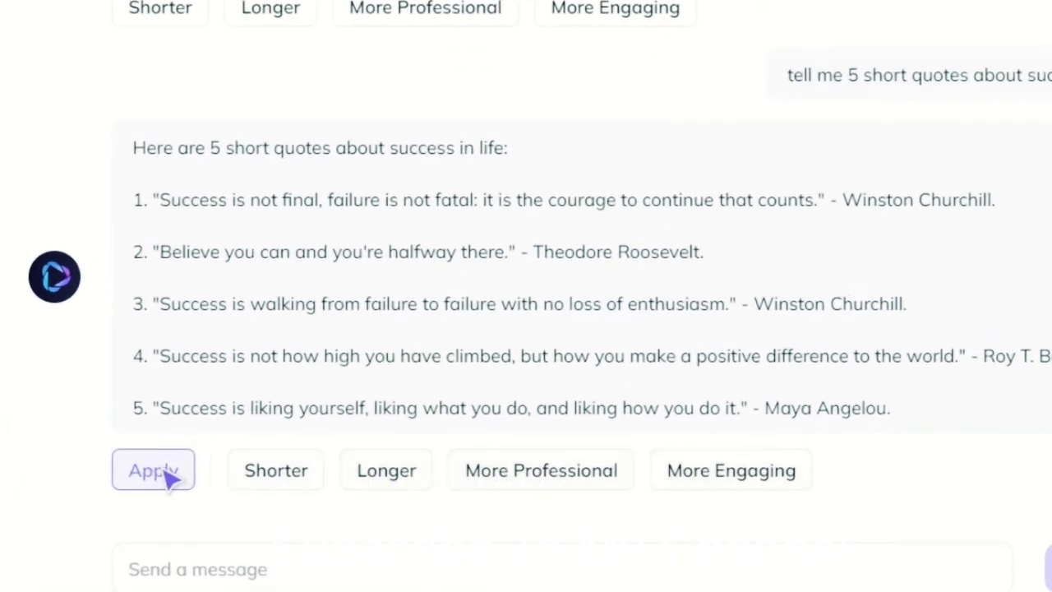
pyautogui.click(165, 475)
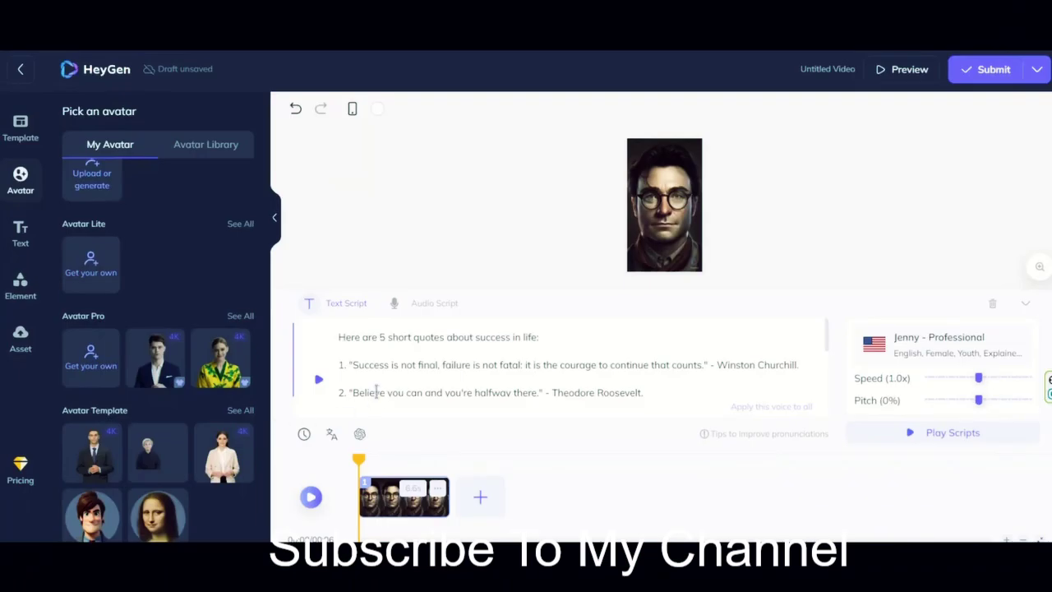
pyautogui.scroll(-5, 413, 369)
pyautogui.scroll(5, 411, 354)
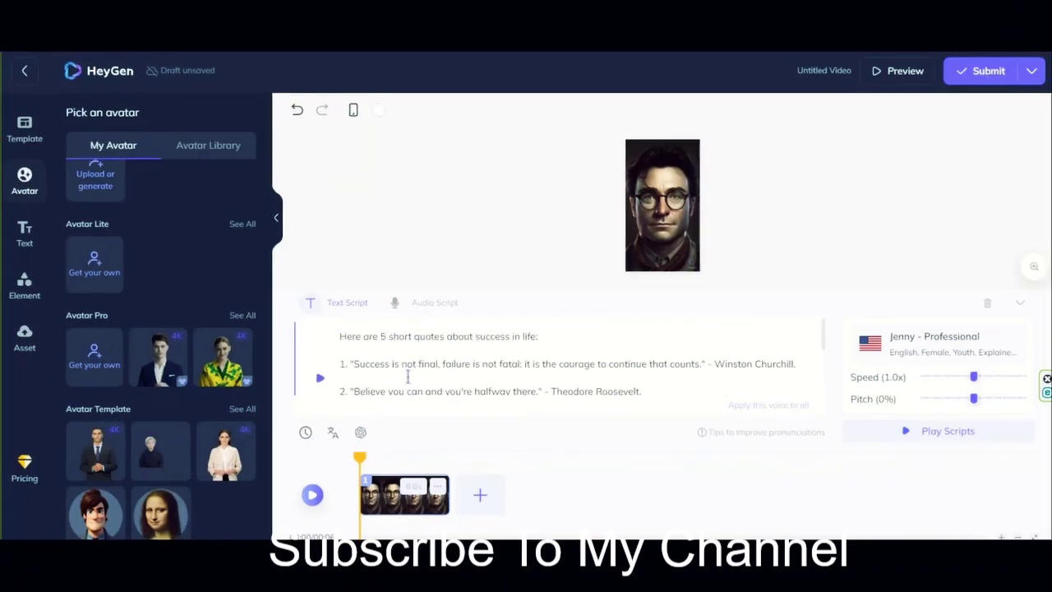
pyautogui.scroll(-3, 407, 377)
pyautogui.scroll(3, 408, 376)
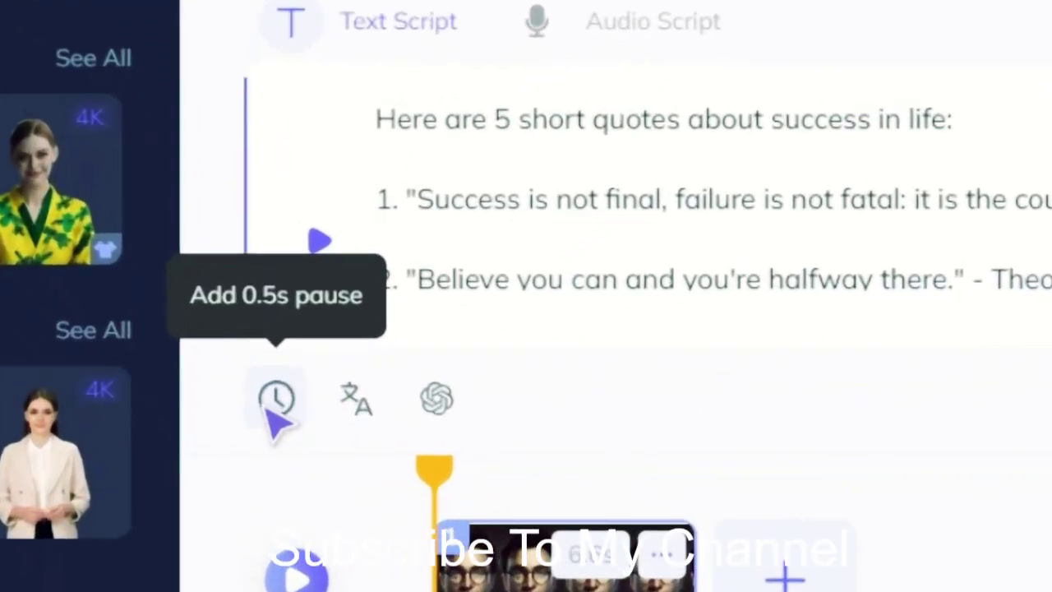
pyautogui.click(357, 399)
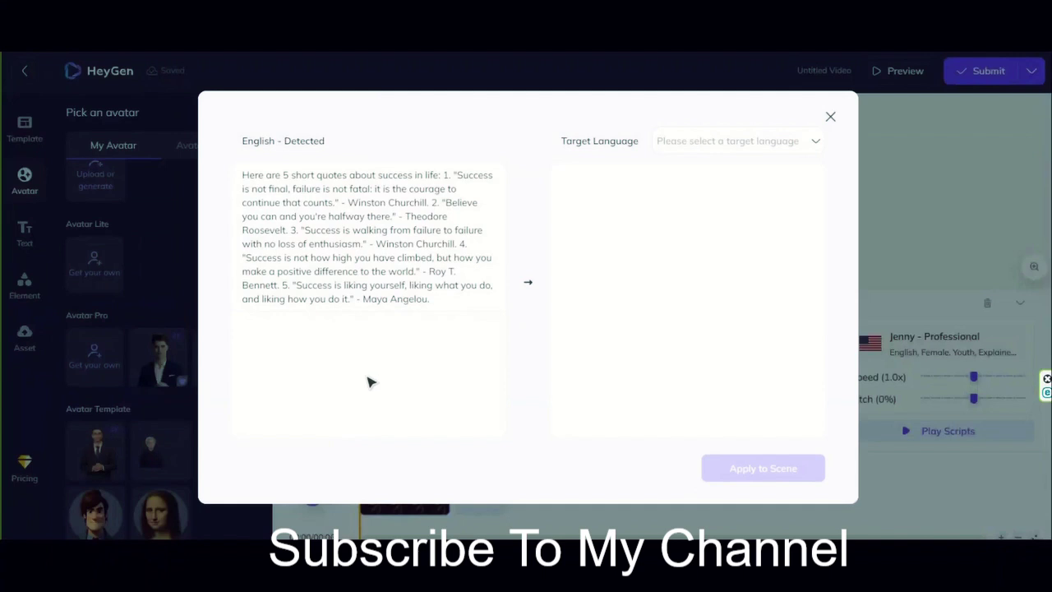
pyautogui.click(710, 143)
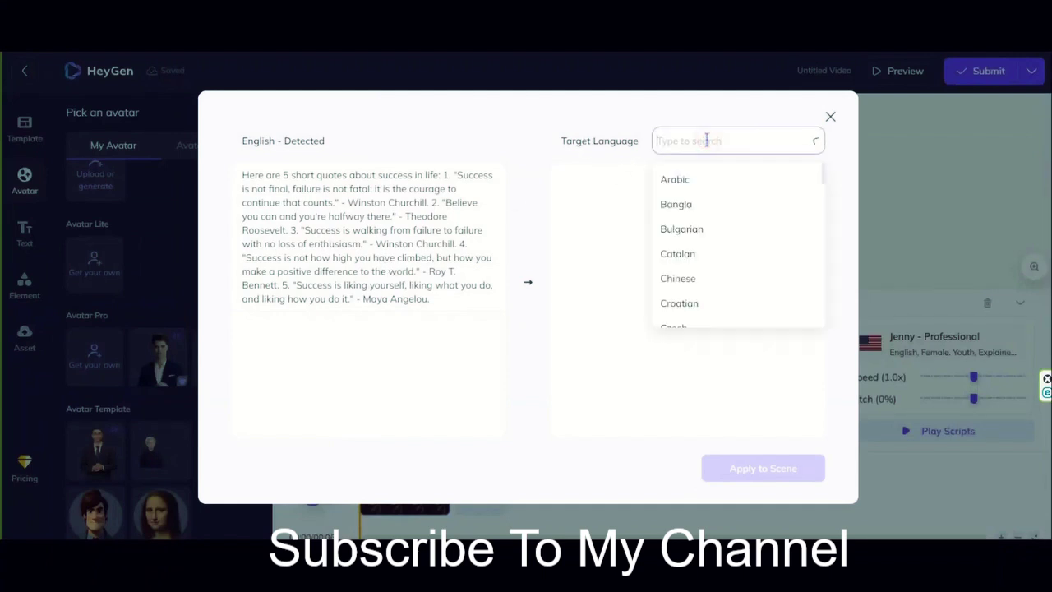
pyautogui.moveTo(821, 174); pyautogui.dragTo(824, 326)
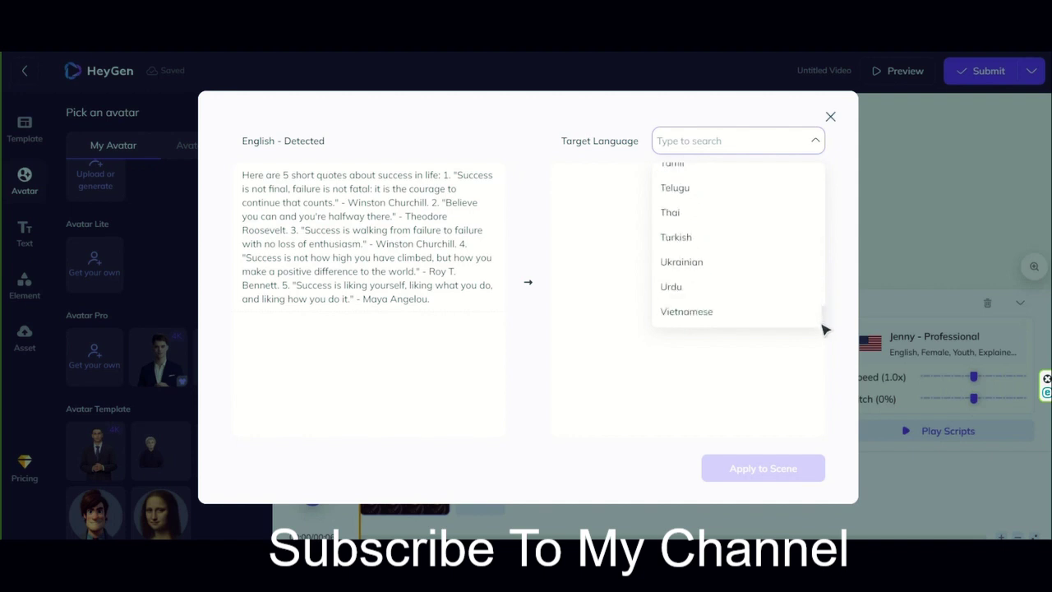
pyautogui.click(717, 243)
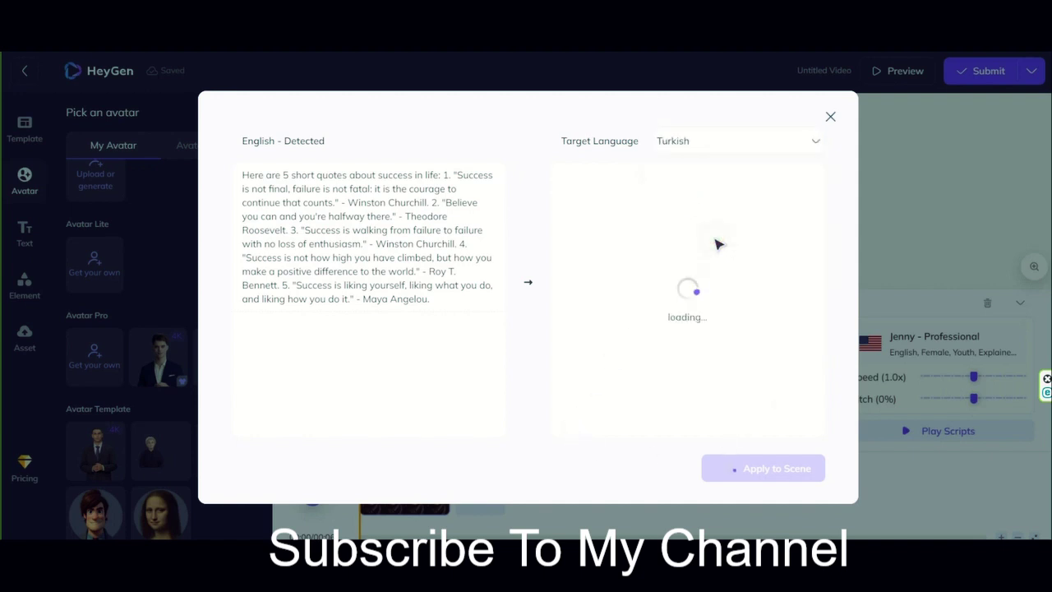
pyautogui.click(787, 140)
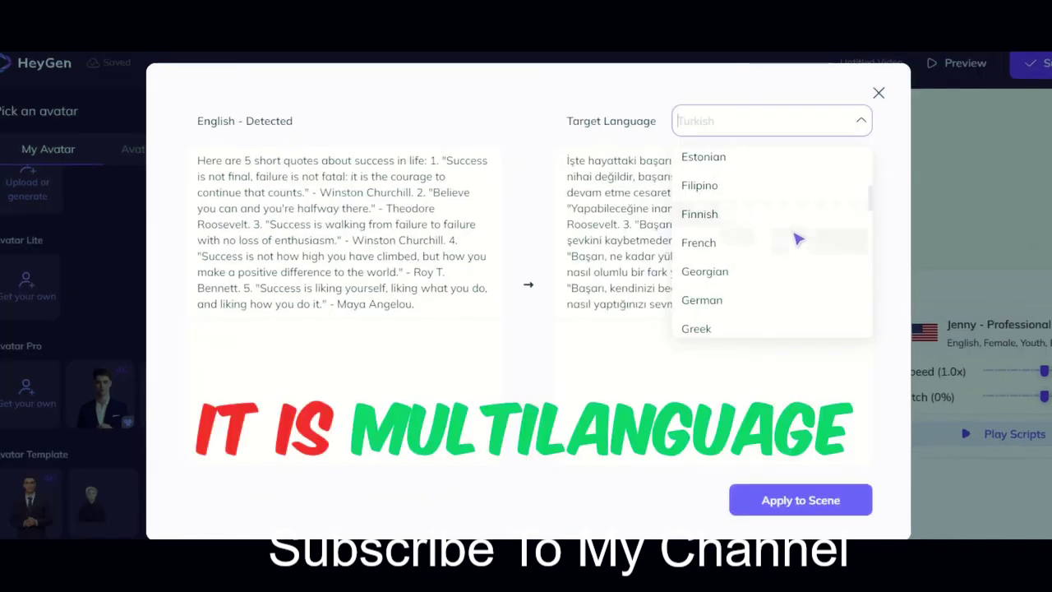
pyautogui.click(797, 240)
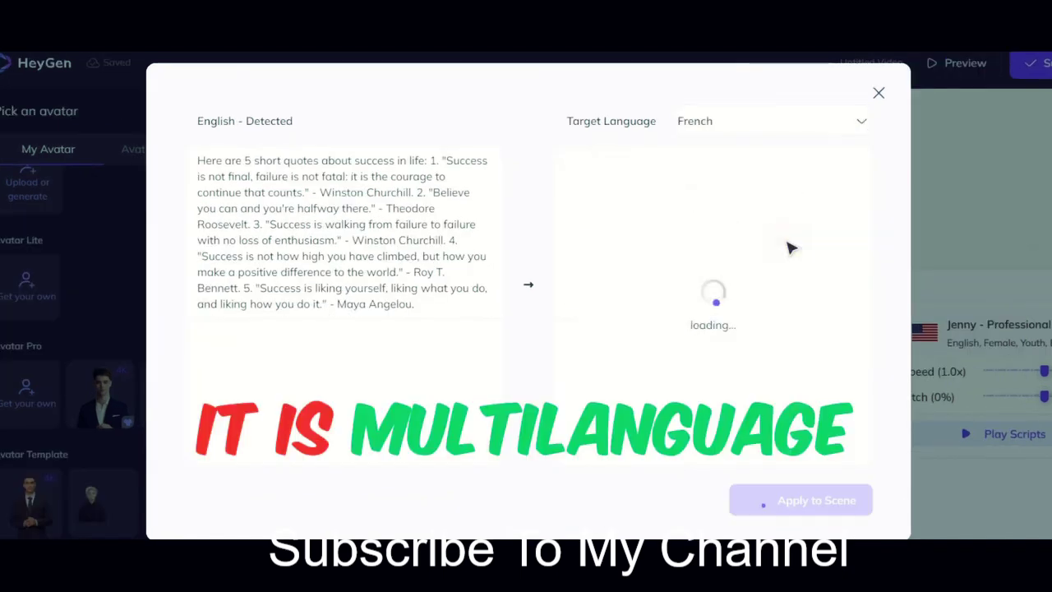
pyautogui.click(772, 121)
pyautogui.scroll(-2, 803, 280)
pyautogui.click(786, 256)
pyautogui.click(806, 120)
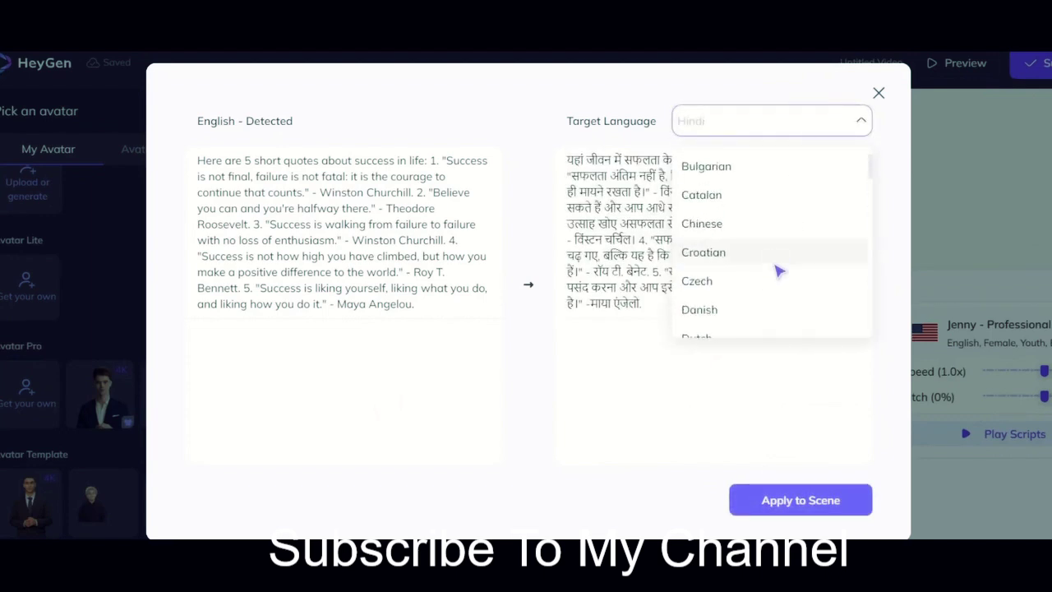
pyautogui.scroll(1, 787, 239)
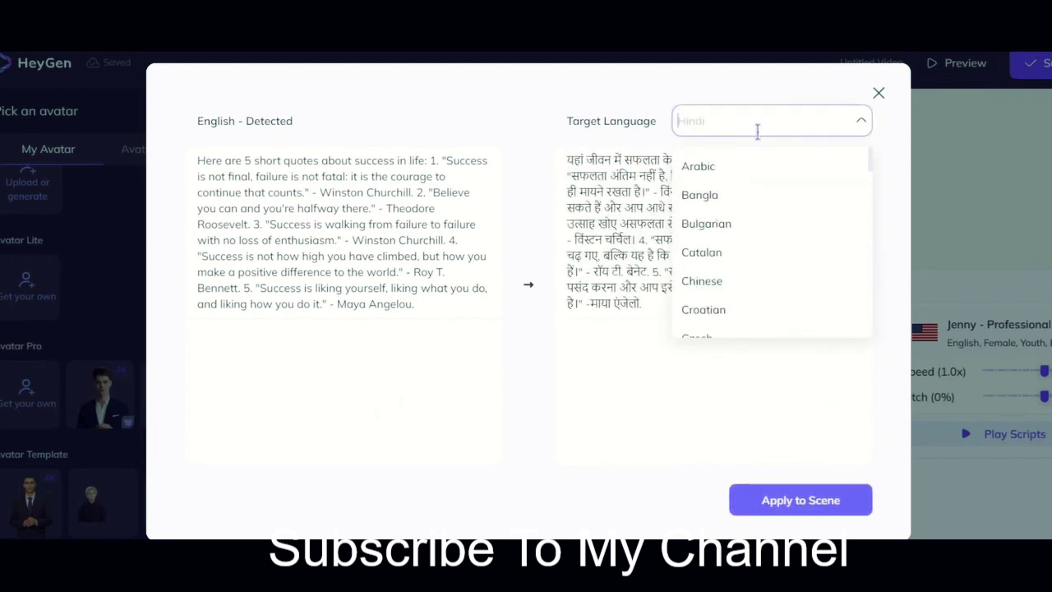
pyautogui.write('ge')
pyautogui.click(756, 198)
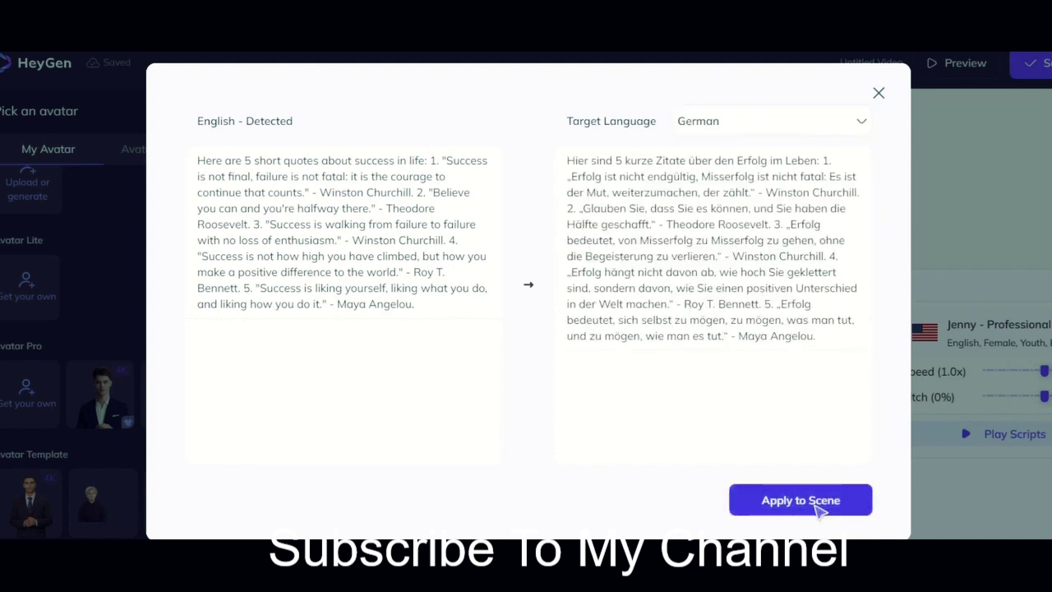
pyautogui.click(878, 93)
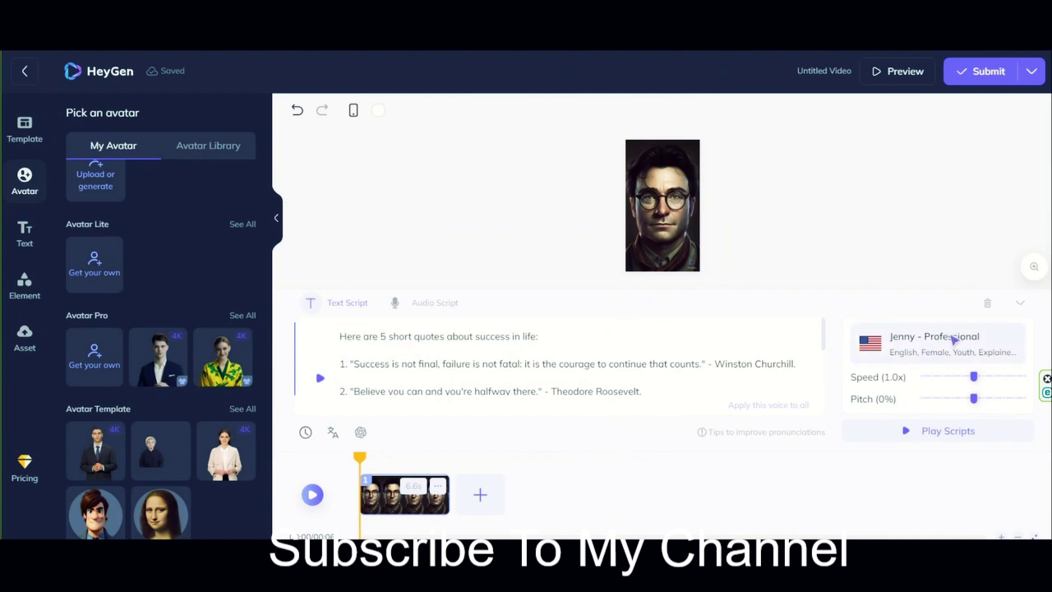
# Open the AI Voice library and look over its language, gender and age/style filters
pyautogui.click(949, 354)
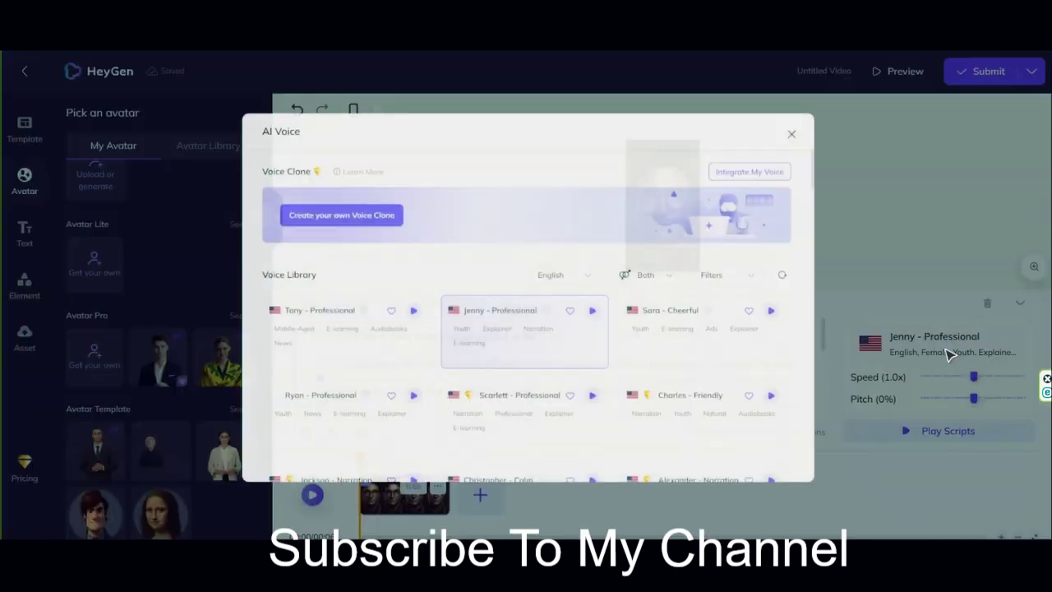
pyautogui.scroll(-3, 637, 352)
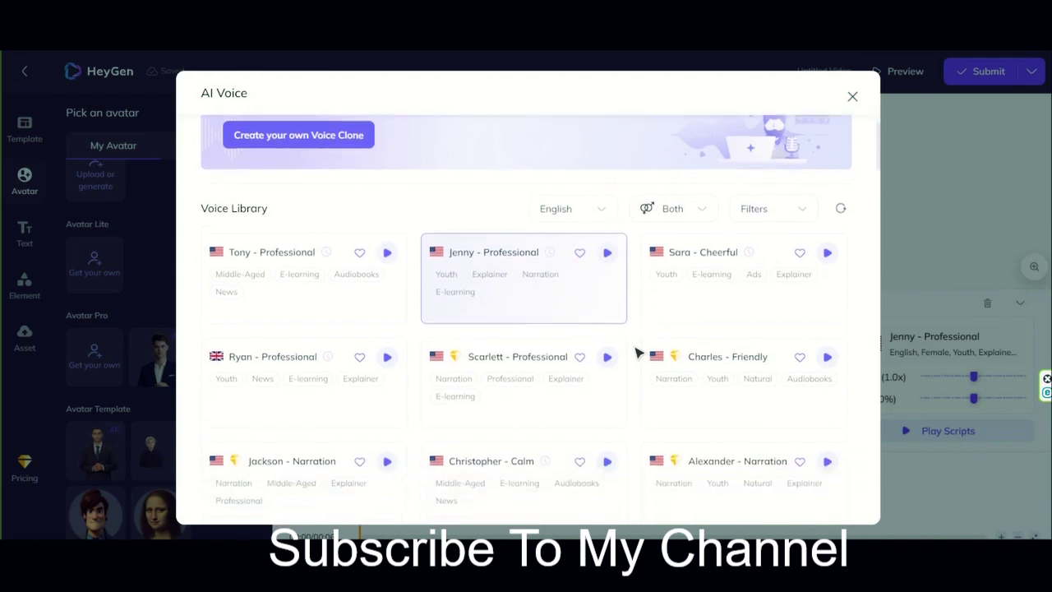
pyautogui.scroll(-5, 637, 352)
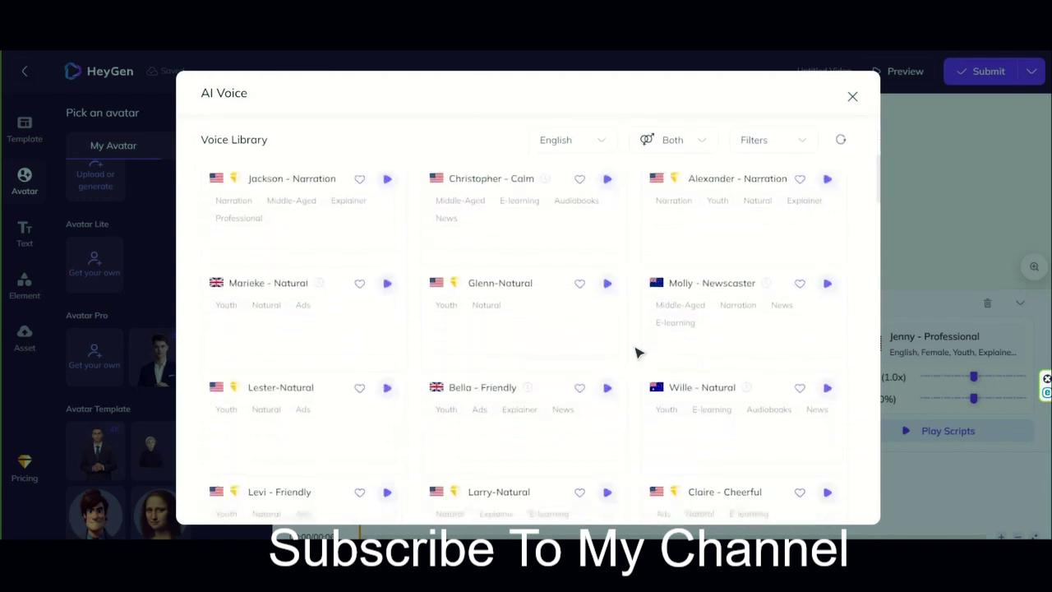
pyautogui.scroll(10, 637, 352)
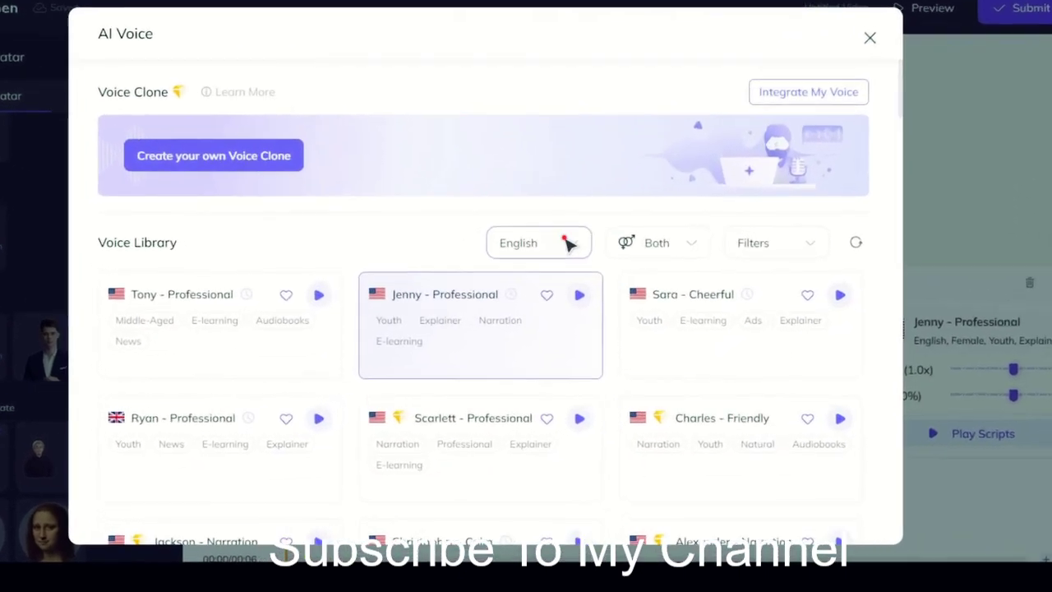
pyautogui.click(599, 218)
pyautogui.scroll(-3, 591, 329)
pyautogui.scroll(5, 437, 366)
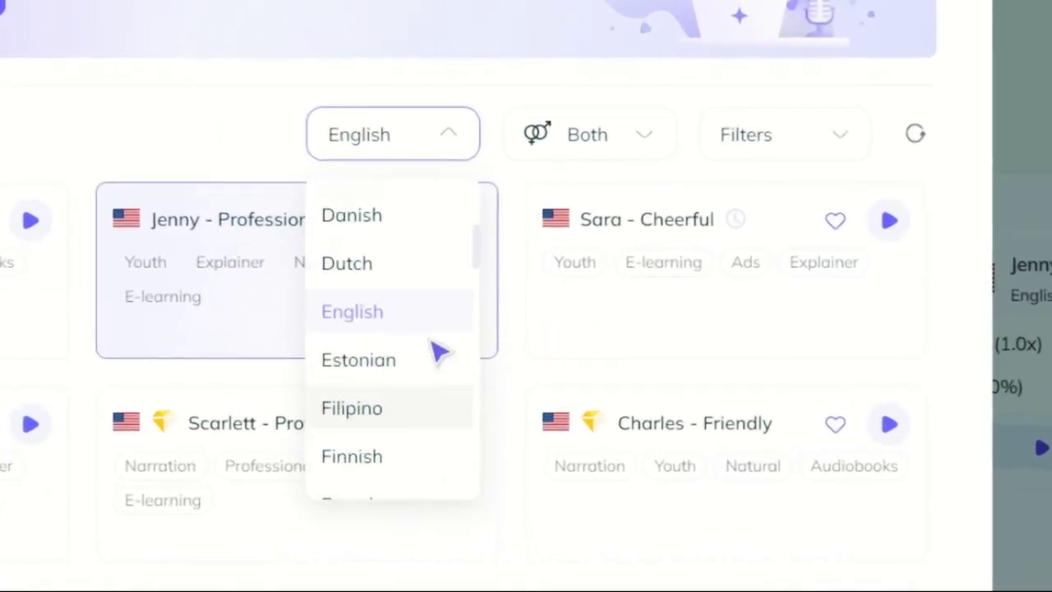
pyautogui.click(647, 155)
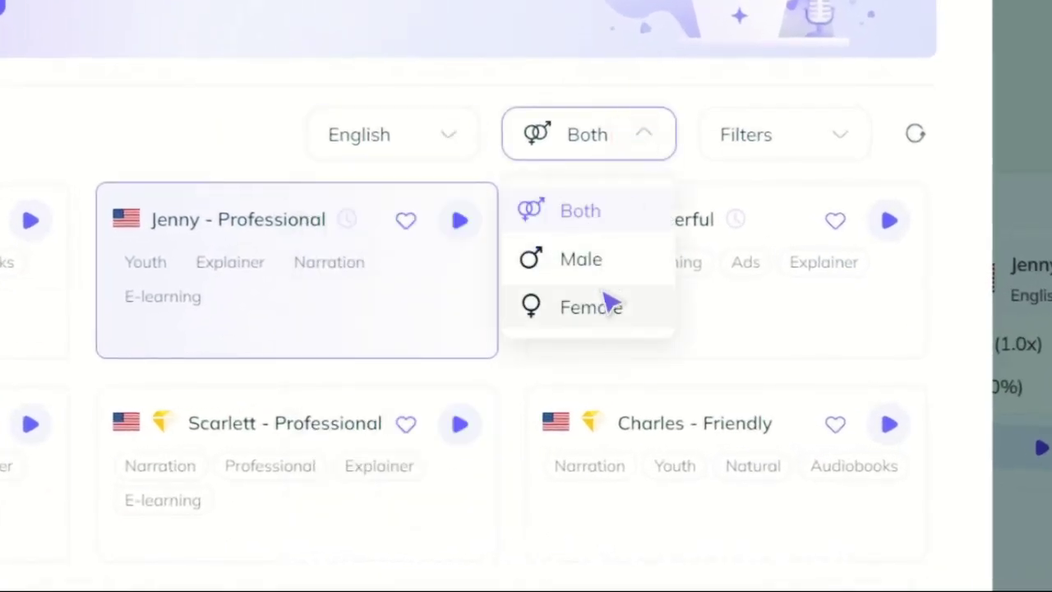
pyautogui.click(773, 144)
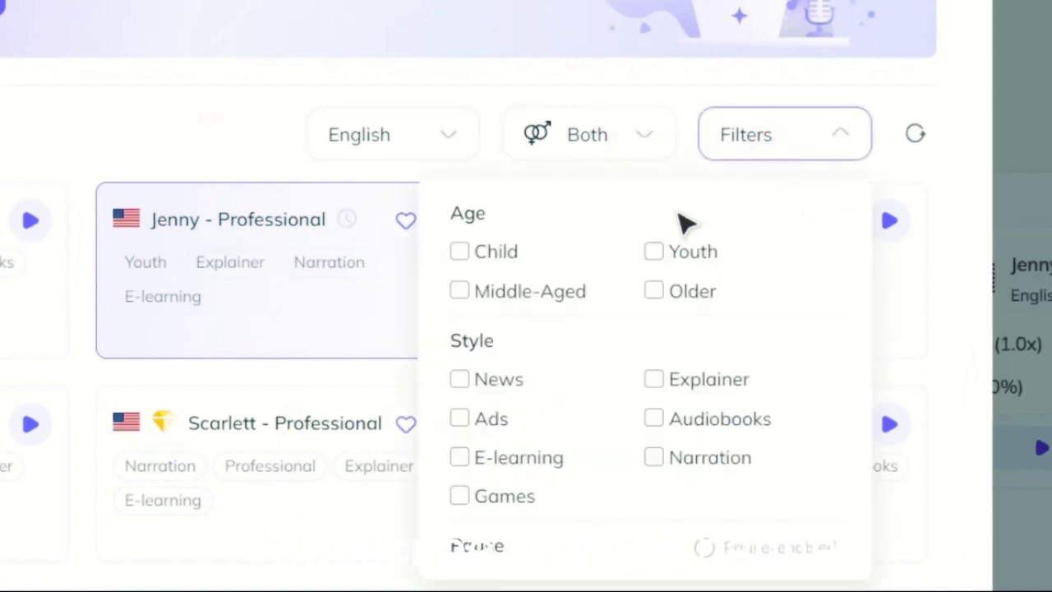
pyautogui.scroll(-1, 655, 374)
pyautogui.scroll(-1, 657, 370)
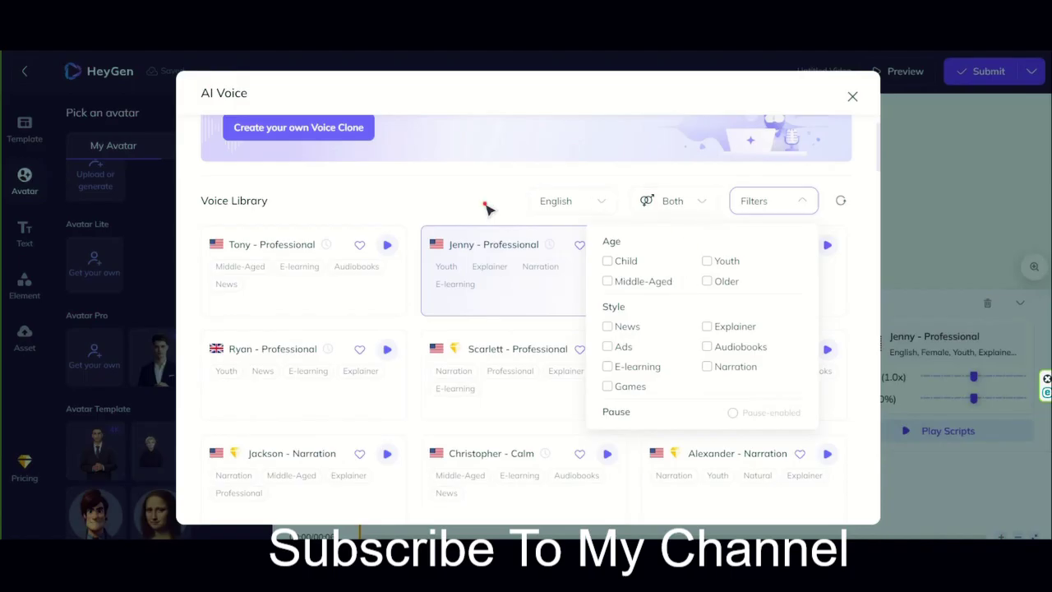
pyautogui.click(237, 24)
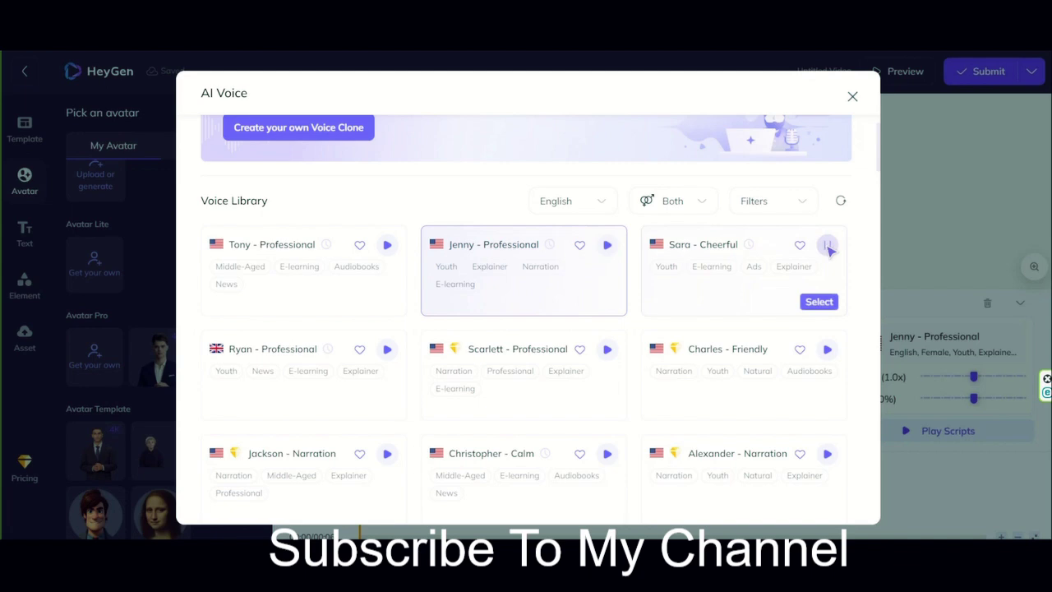
# Filter voices to English, Male and Audiobooks, then select Christopher - Calm
pyautogui.scroll(-3, 415, 409)
pyautogui.scroll(-3, 411, 411)
pyautogui.scroll(6, 403, 426)
pyautogui.click(424, 282)
pyautogui.click(576, 271)
pyautogui.click(703, 271)
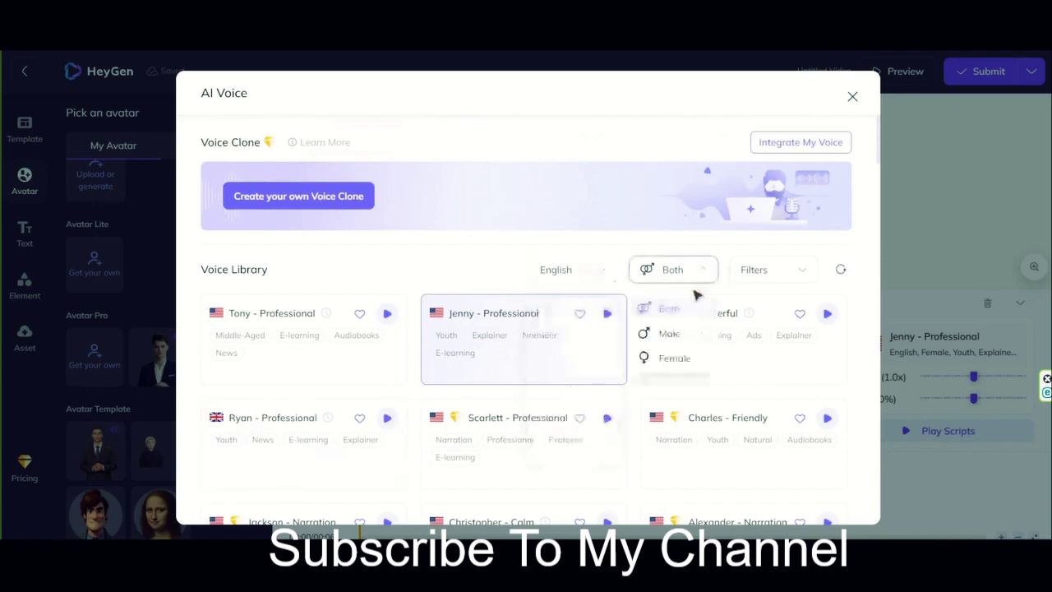
pyautogui.click(669, 333)
pyautogui.click(748, 275)
pyautogui.click(706, 415)
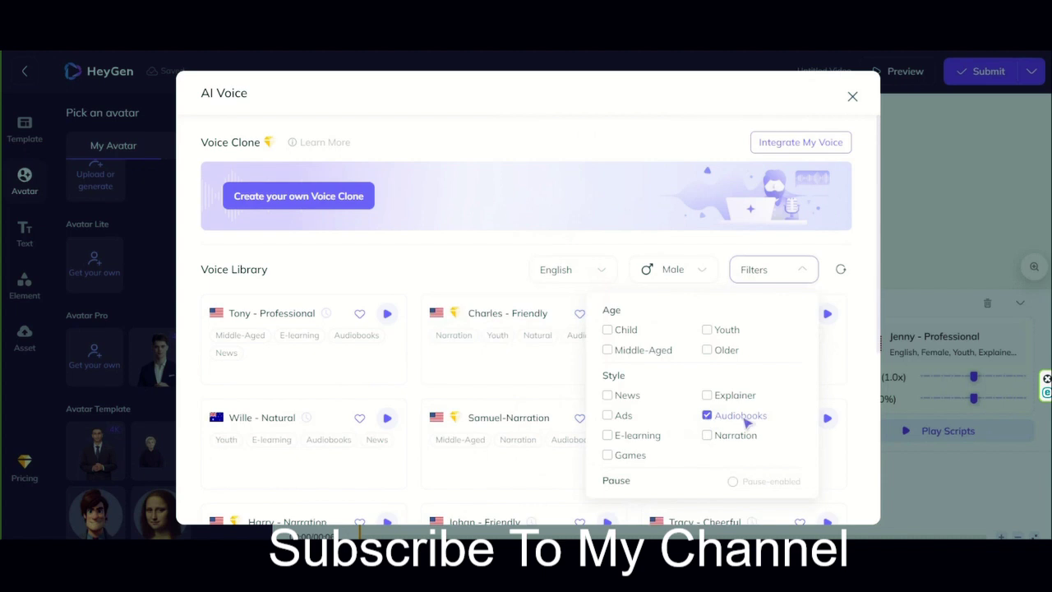
pyautogui.click(429, 268)
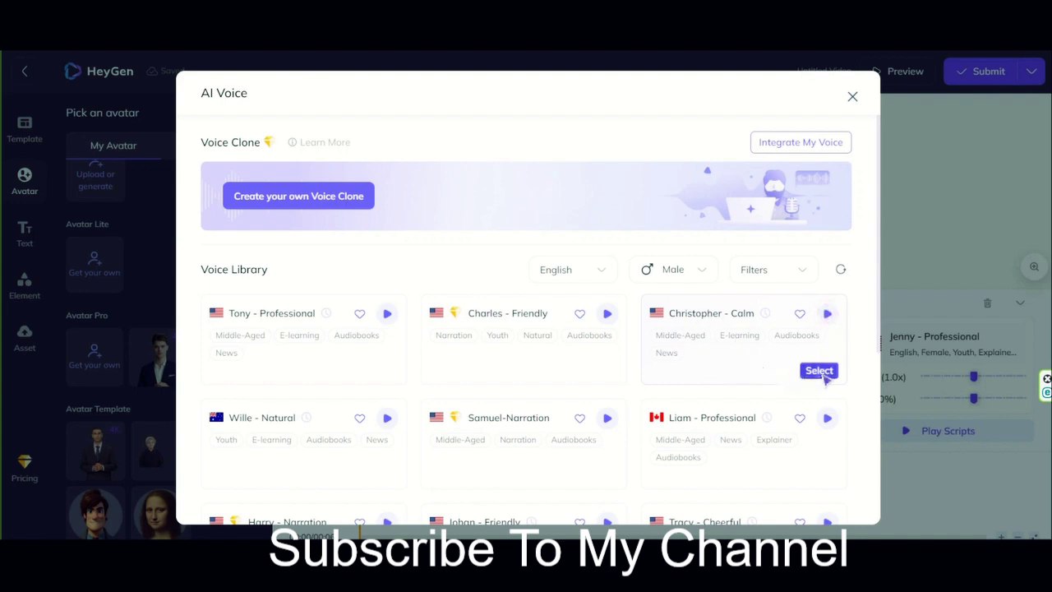
pyautogui.click(819, 371)
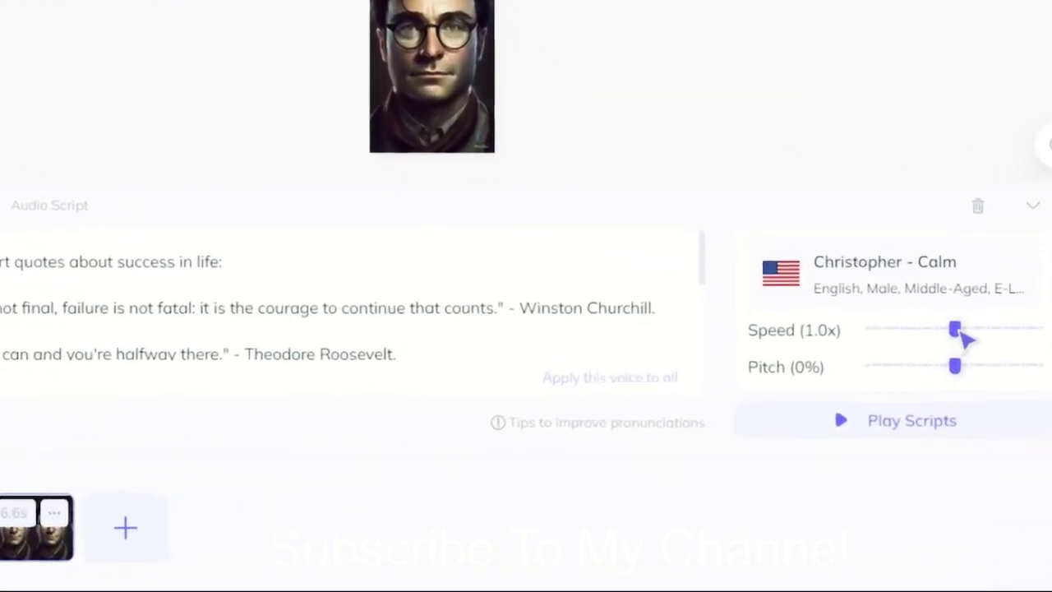
# Keep speed at 1.0x, lower pitch to -10%, and play the script in Christopher - Calm
pyautogui.moveTo(978, 376); pyautogui.dragTo(964, 381)
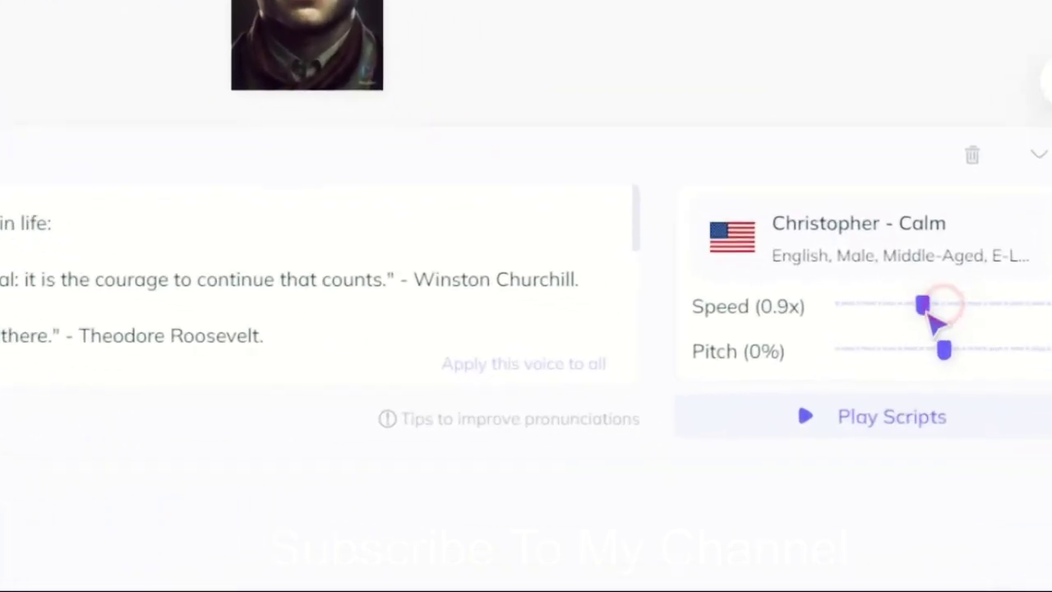
pyautogui.moveTo(914, 300); pyautogui.dragTo(939, 301)
pyautogui.moveTo(939, 343); pyautogui.dragTo(916, 337)
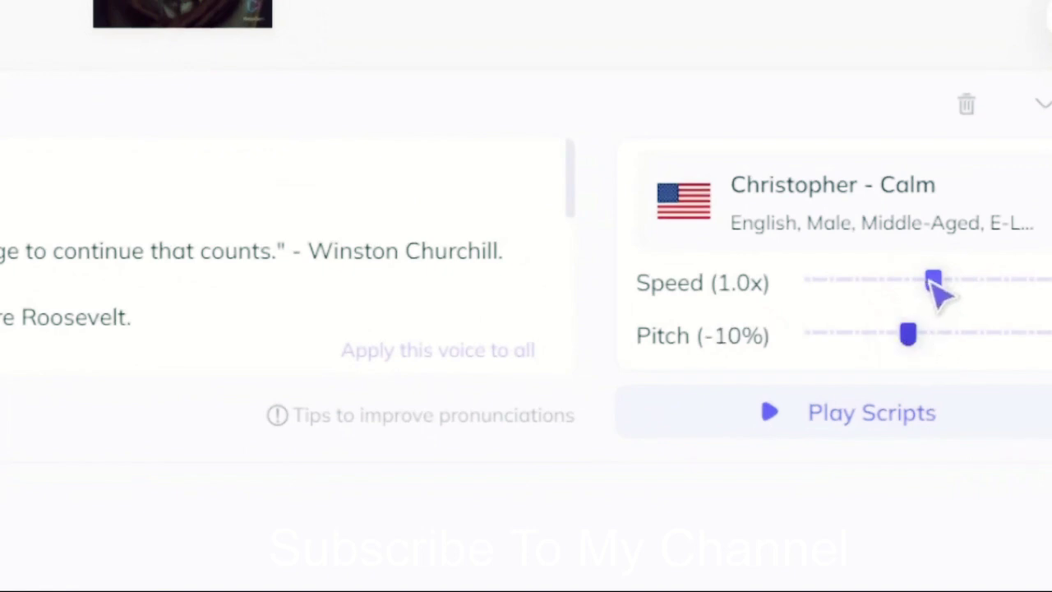
pyautogui.click(879, 419)
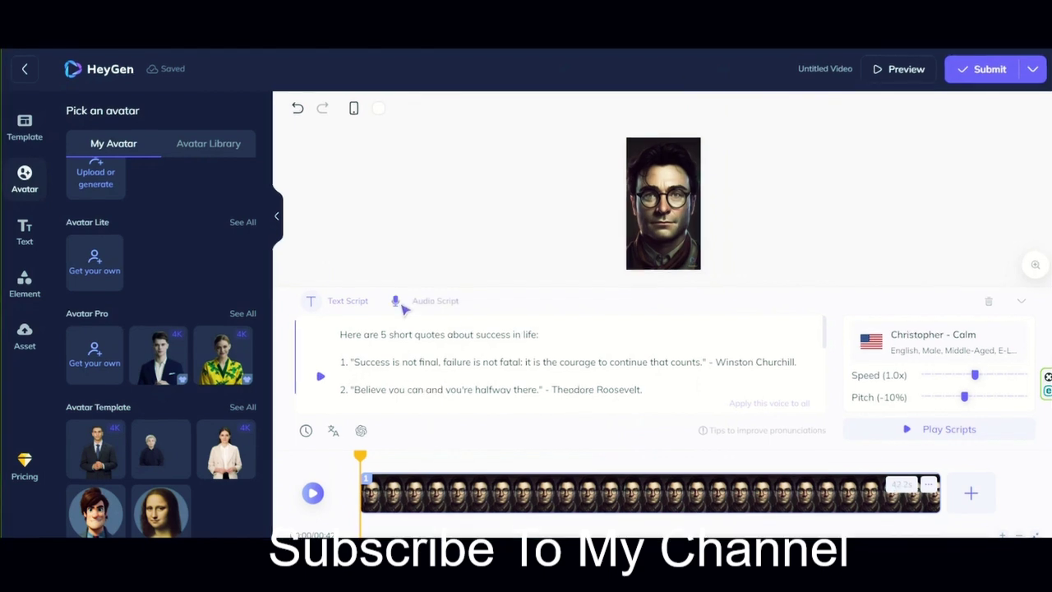
pyautogui.click(440, 302)
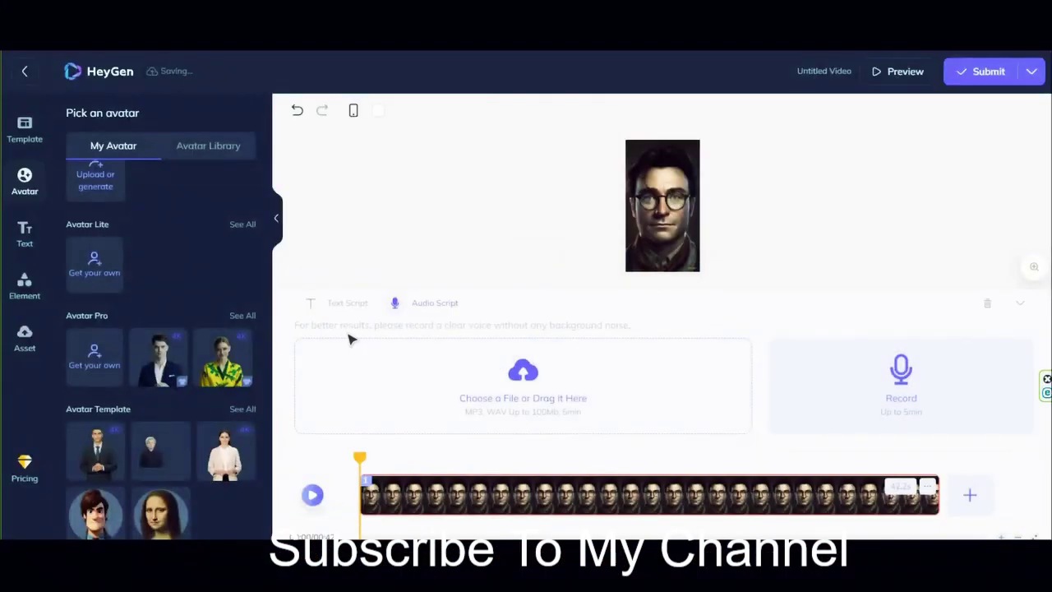
pyautogui.click(335, 309)
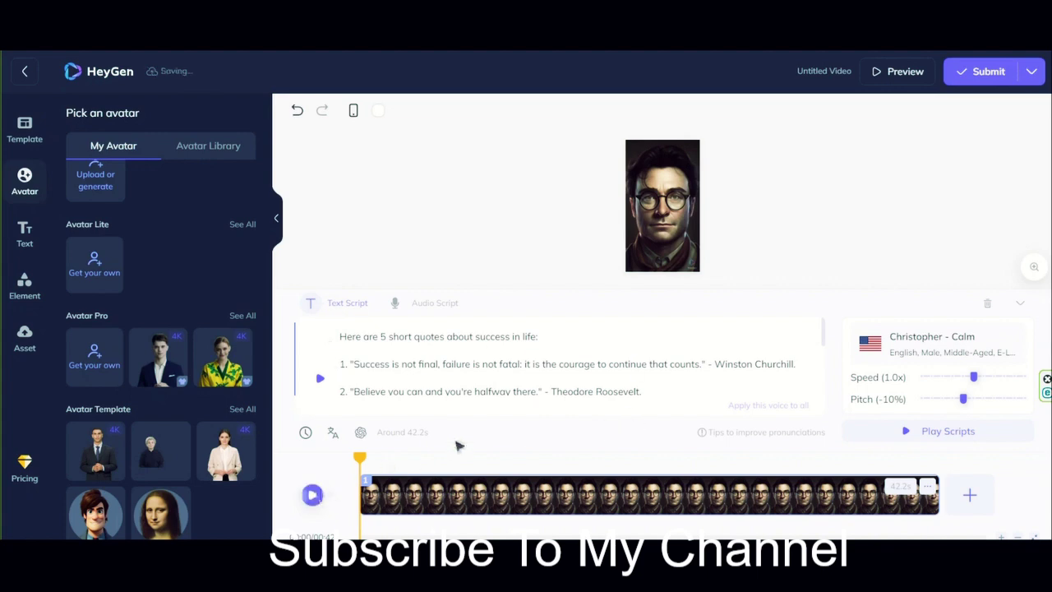
pyautogui.click(312, 494)
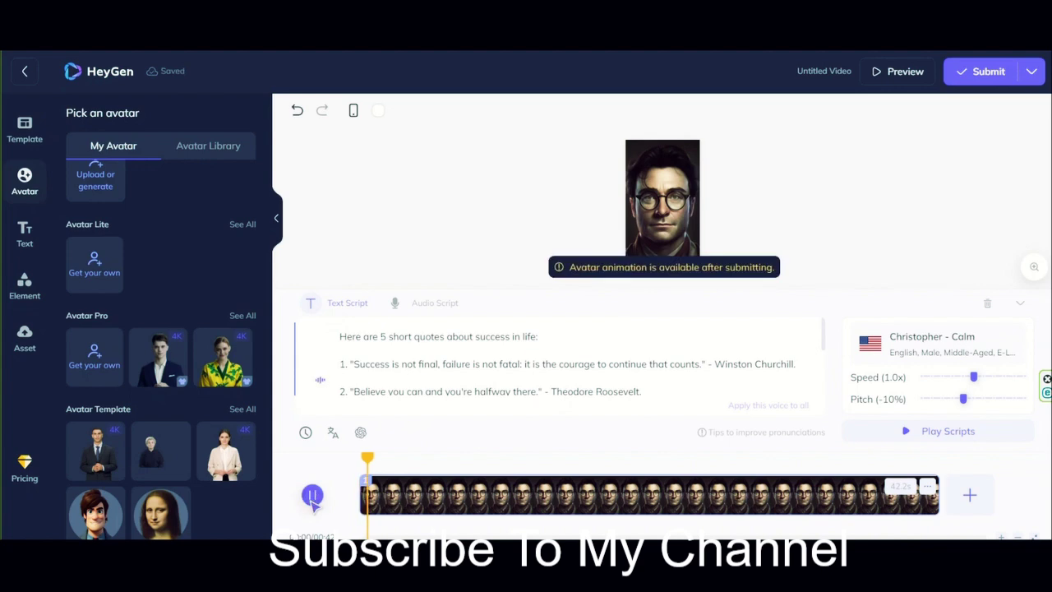
pyautogui.click(313, 494)
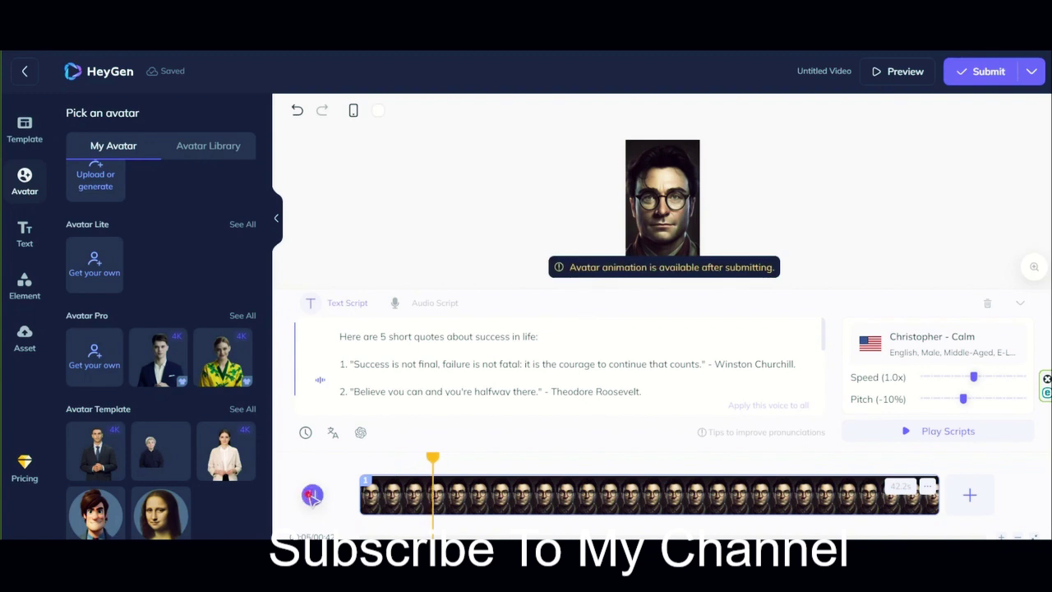
pyautogui.click(312, 495)
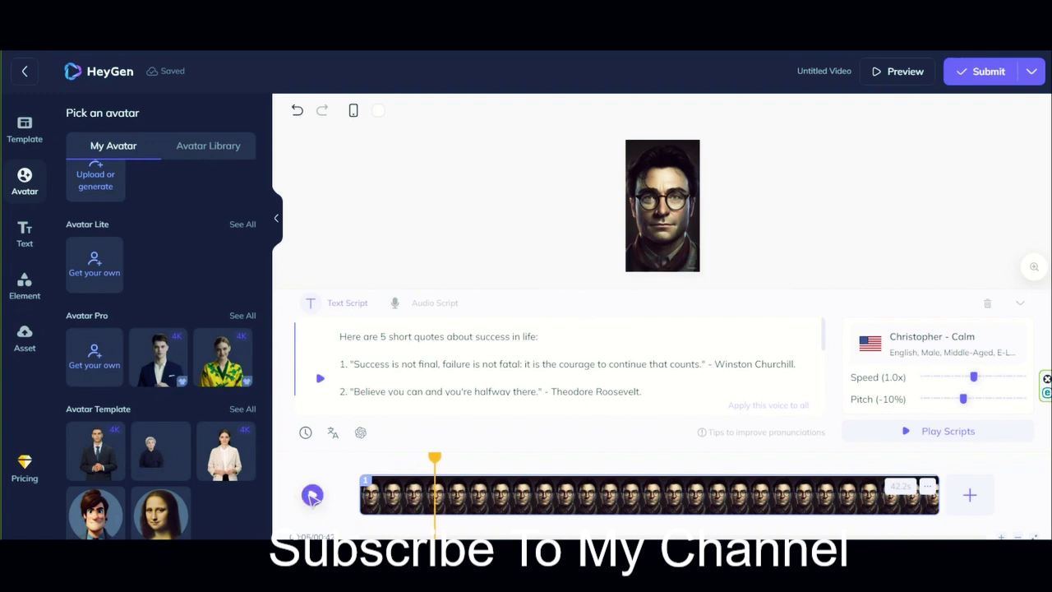
# Preview the video, return to editing, and submit it for rendering
pyautogui.click(899, 73)
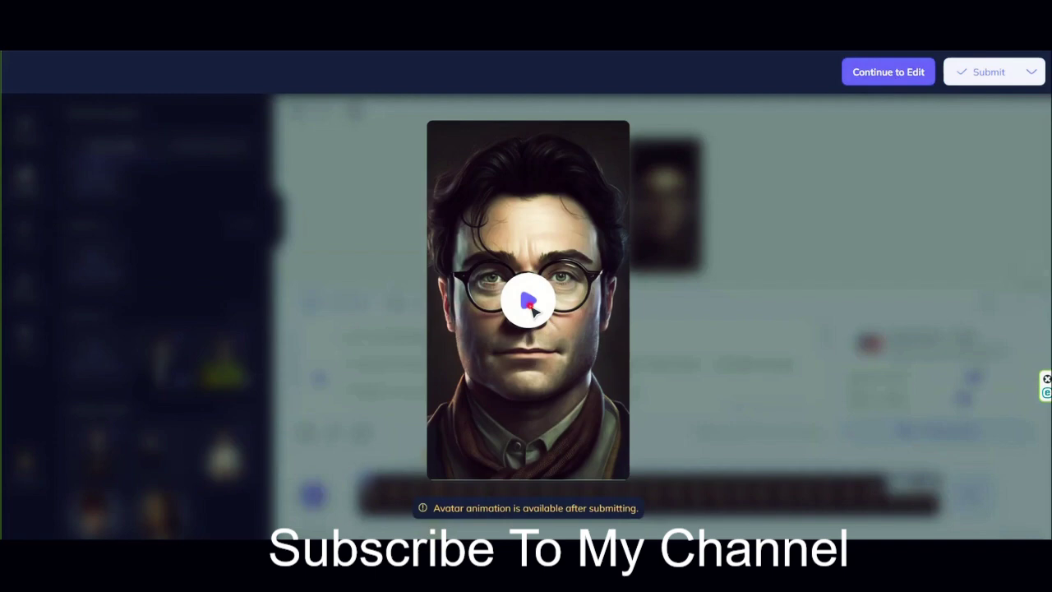
pyautogui.click(811, 272)
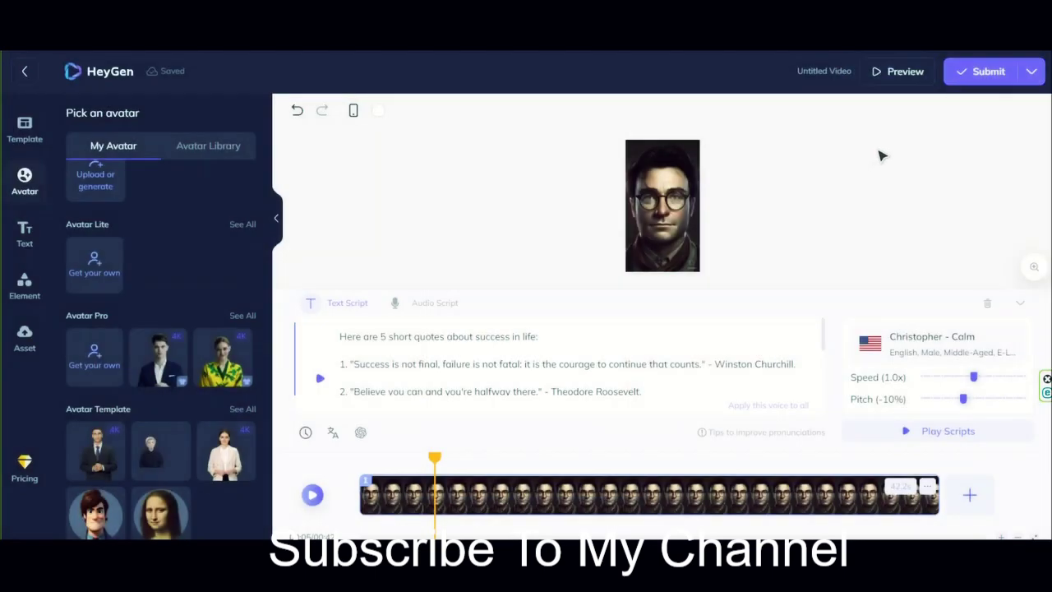
pyautogui.click(960, 73)
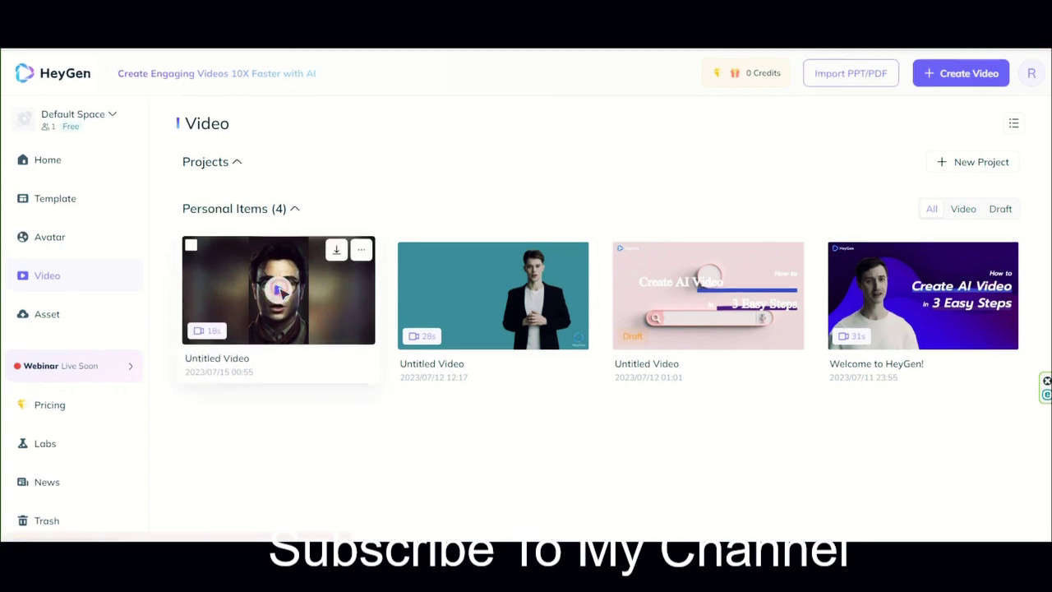
# Open the new Untitled Video, play and pause the 18s talking photo, and toggle captions
pyautogui.click(283, 295)
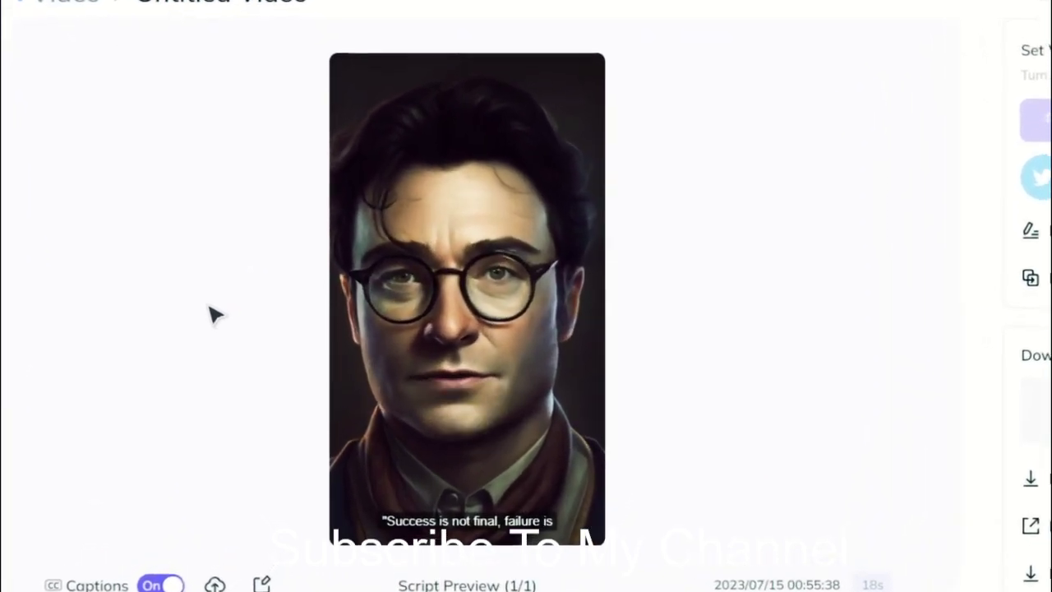
pyautogui.click(218, 309)
pyautogui.click(458, 317)
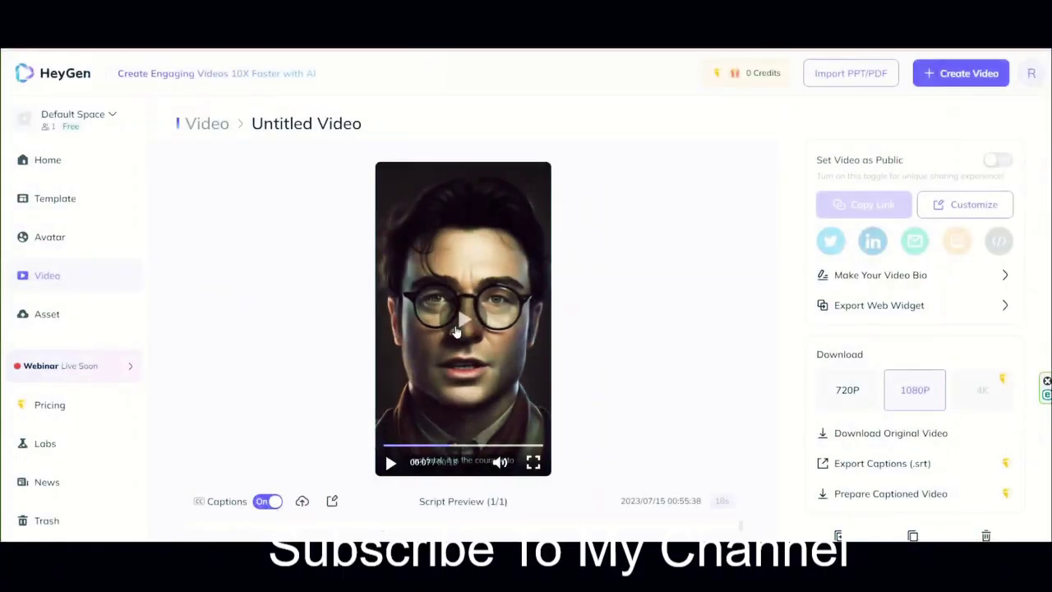
pyautogui.click(267, 502)
pyautogui.click(267, 501)
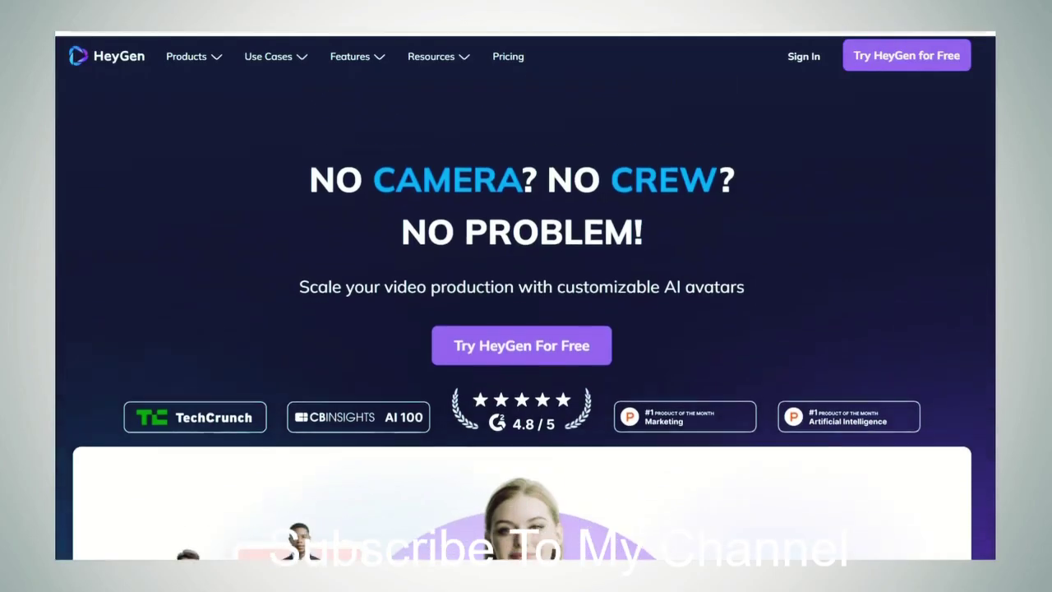
# Scroll the Home page down to Make a TalkingPhoto Video, listing 10 TalkingPhotos
pyautogui.scroll(-5, 526, 329)
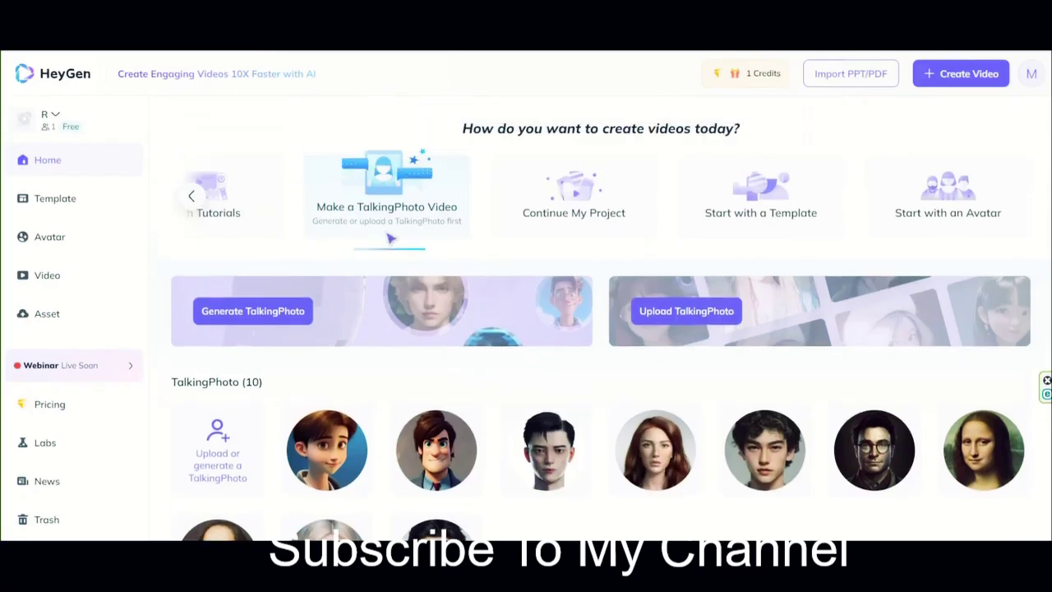
pyautogui.scroll(-1, 433, 374)
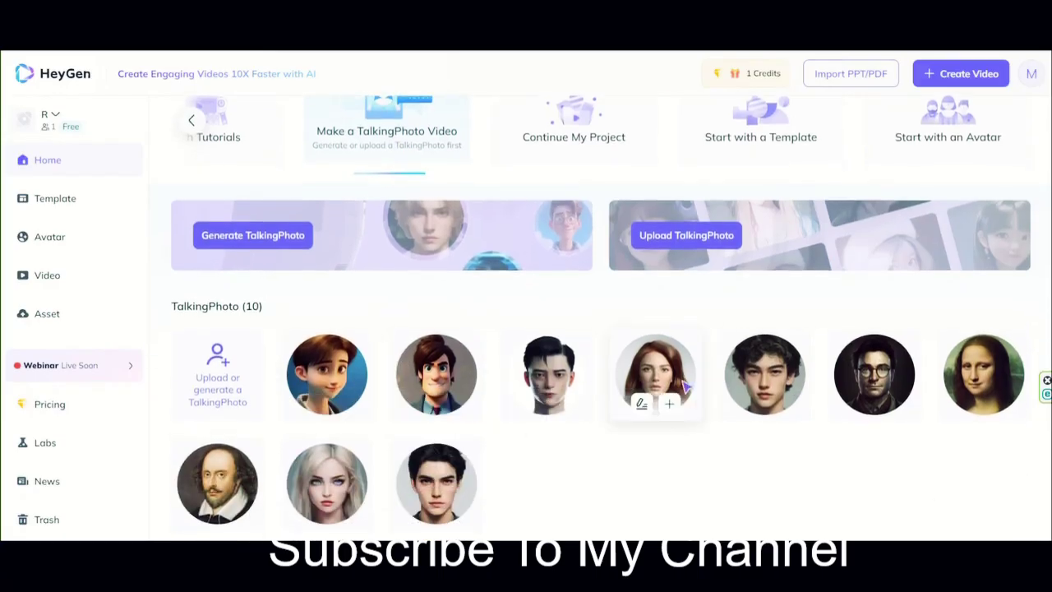